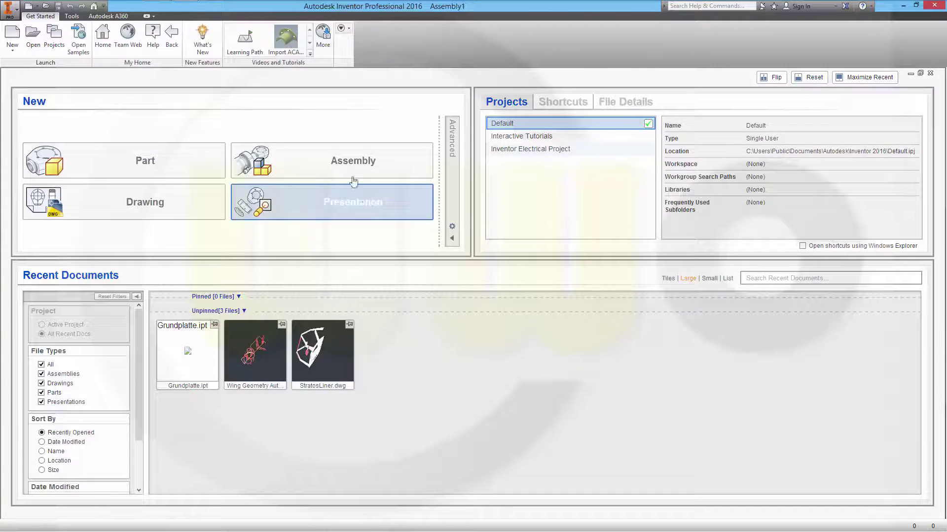
# Create a new empty assembly, Assembly2, from the Assembly tile on the Get Started page
pyautogui.click(329, 159)
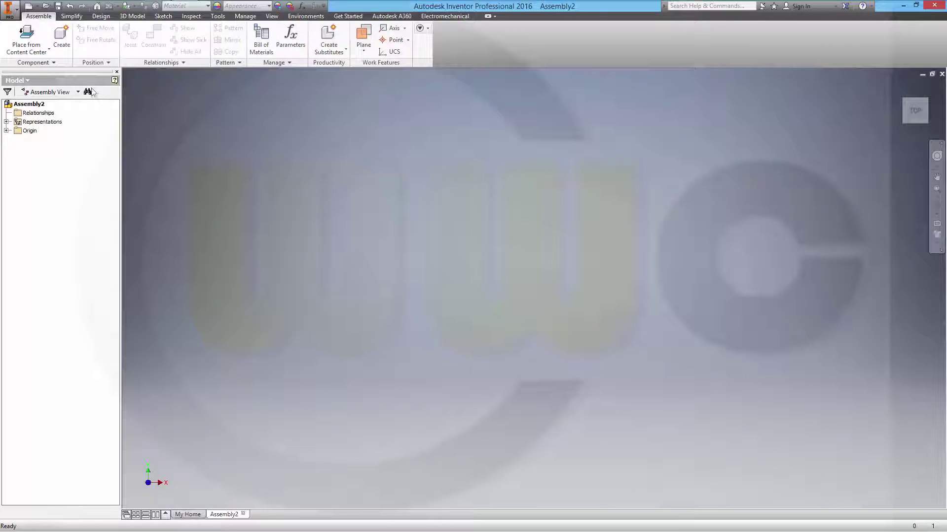
# Import Grundplatte.stp and place it grounded at the origin as Grundplatte:1
pyautogui.click(49, 50)
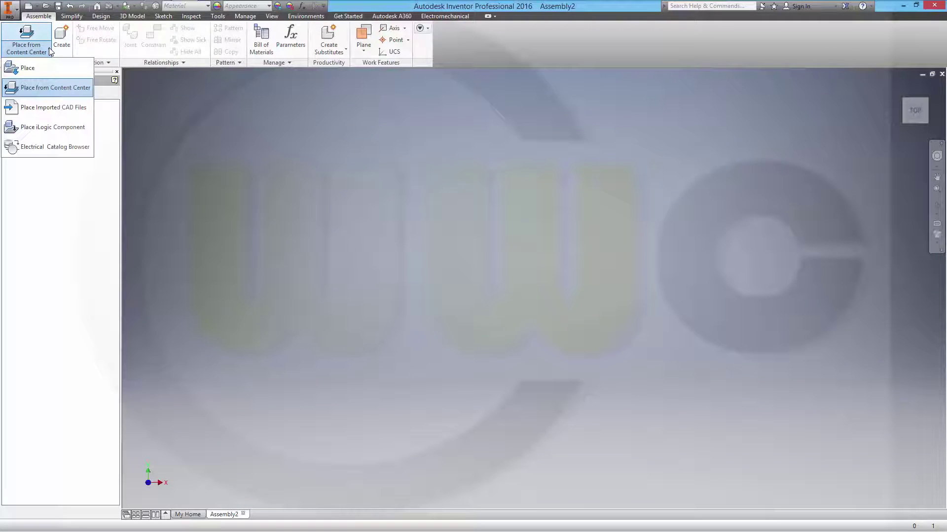
pyautogui.click(49, 107)
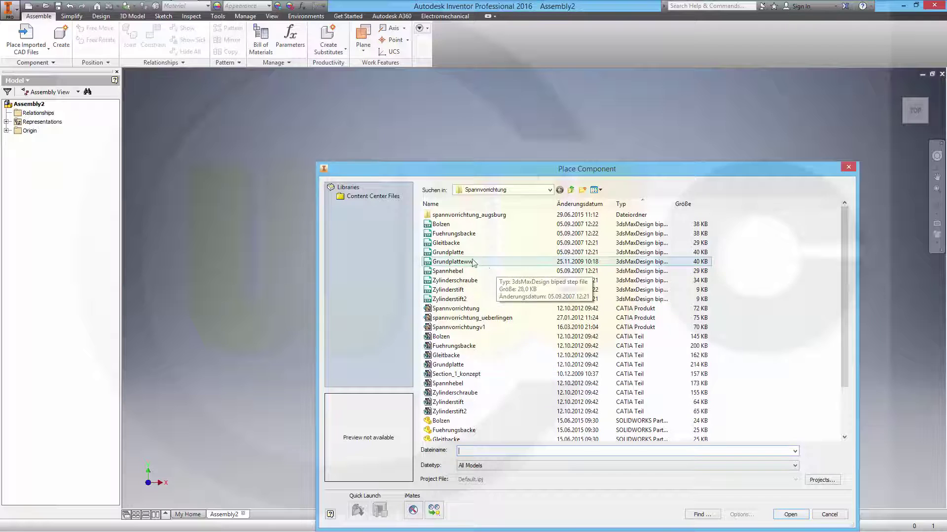
pyautogui.click(458, 254)
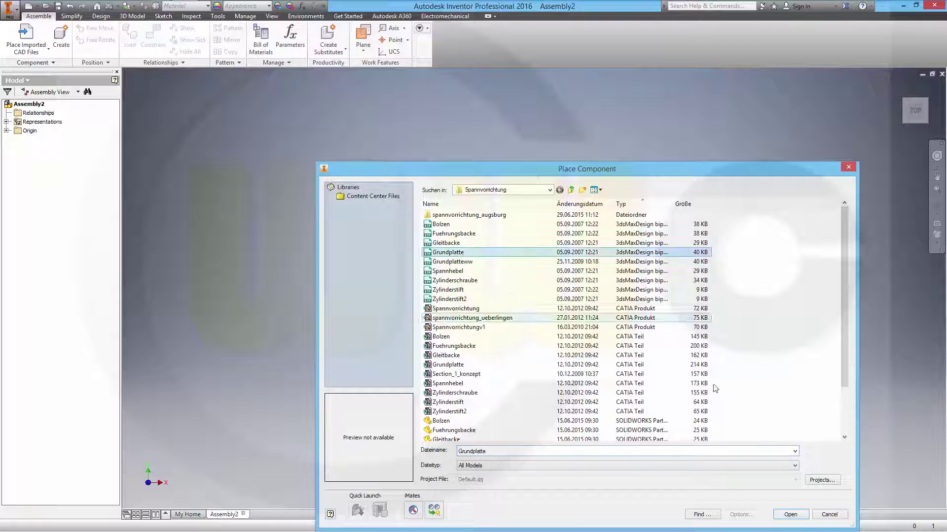
pyautogui.click(789, 515)
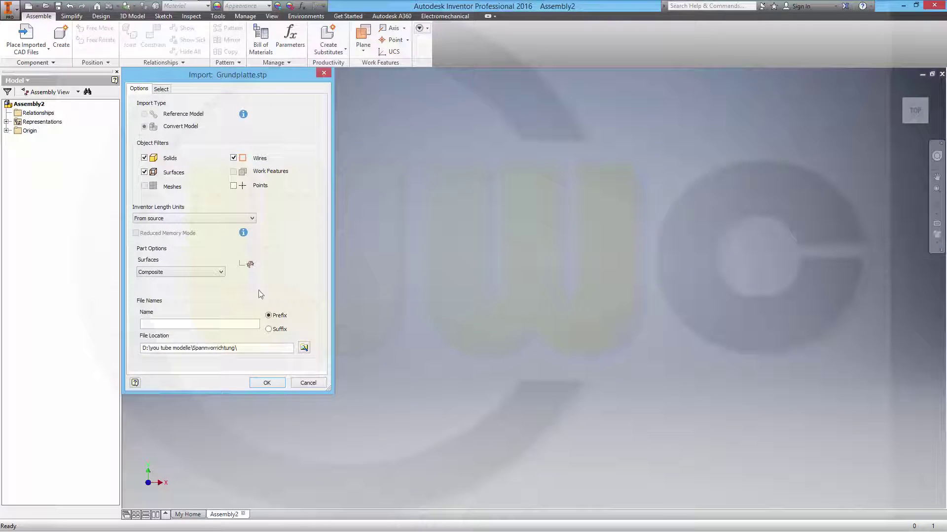
pyautogui.click(267, 383)
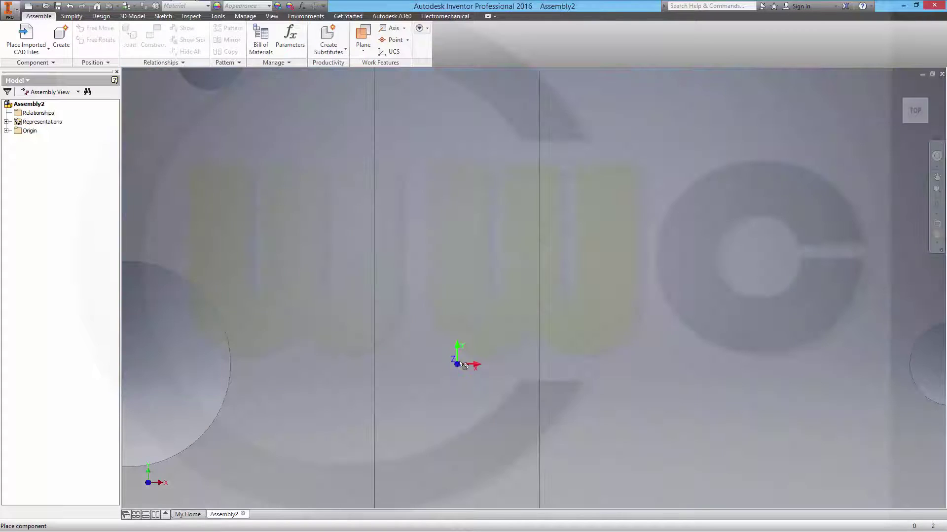
pyautogui.rightClick(522, 280)
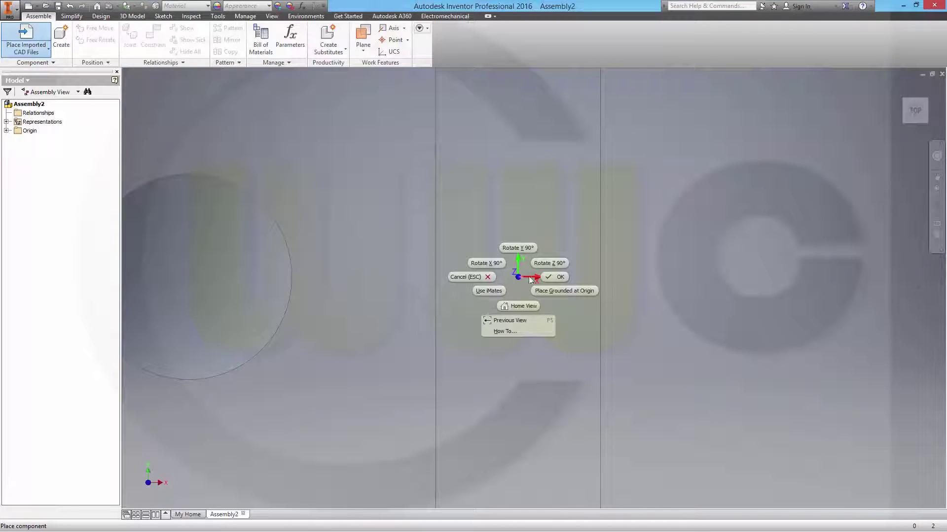
pyautogui.click(557, 292)
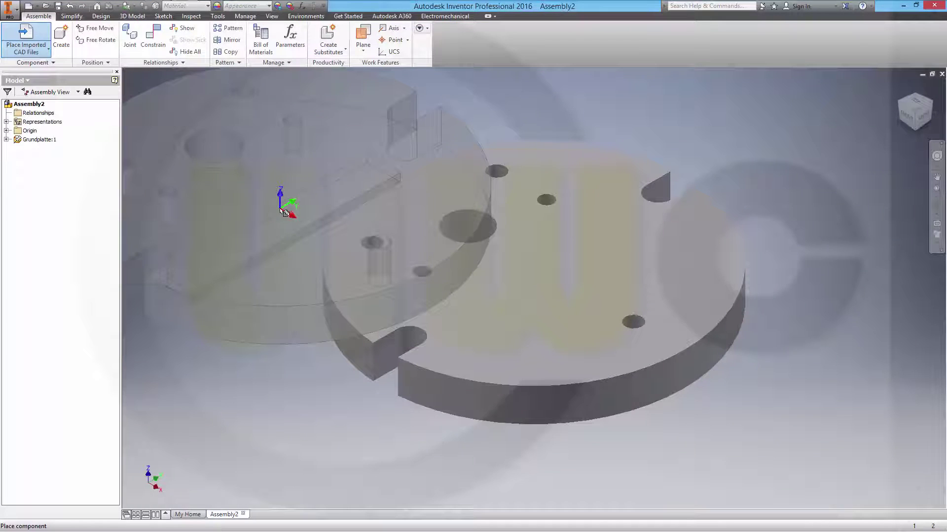
pyautogui.press('Escape')
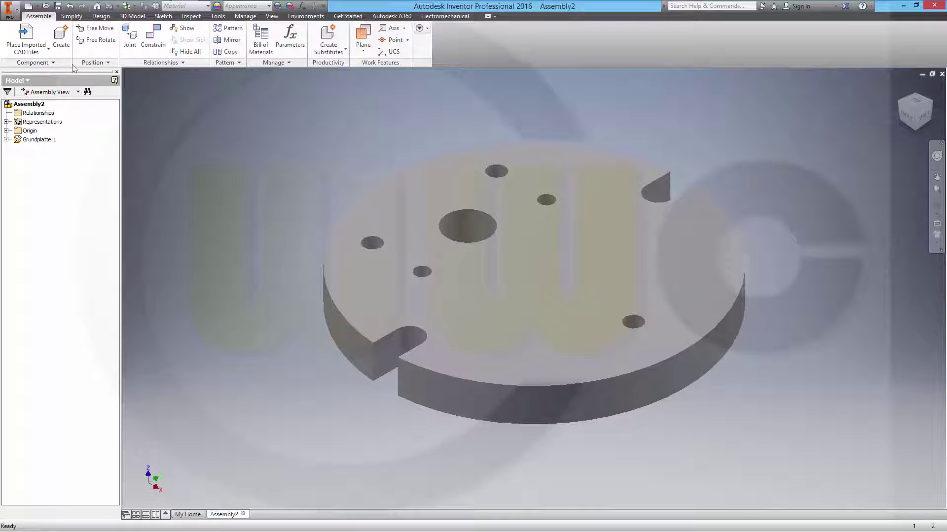
# Import the seven parts from Bolzen to Zylinderstift2, excluding both Grundplatte files, beside the plate
pyautogui.click(38, 38)
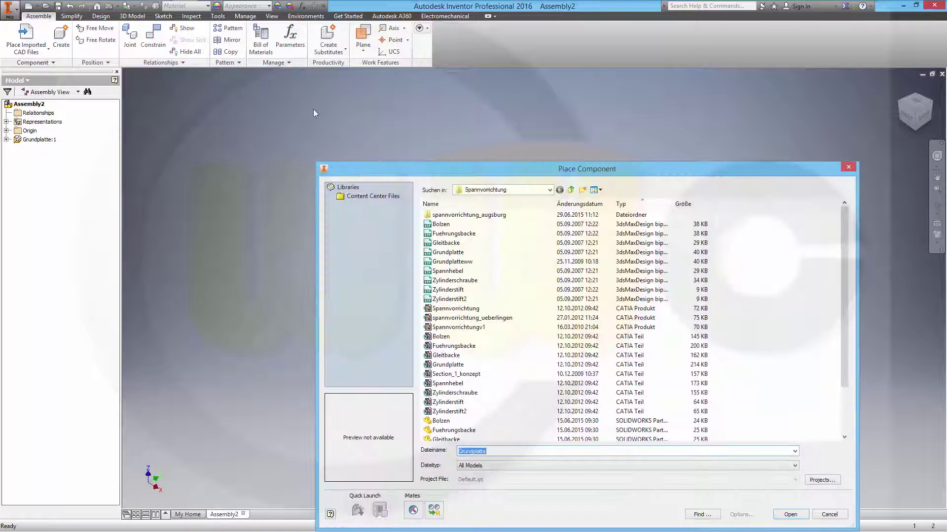
pyautogui.click(468, 224)
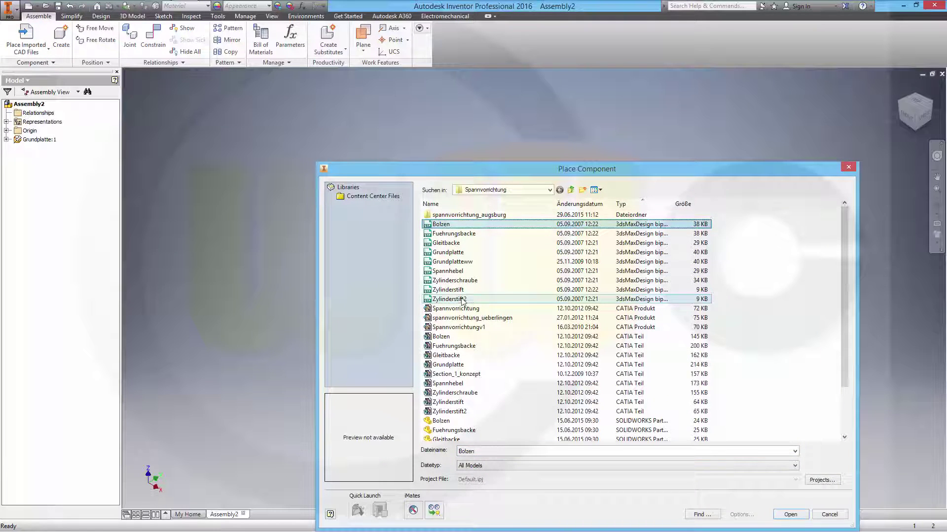
pyautogui.keyDown('shift'); pyautogui.click(462, 300); pyautogui.keyUp('shift')
pyautogui.keyDown('ctrl'); pyautogui.click(460, 262); pyautogui.keyUp('ctrl')
pyautogui.keyDown('ctrl'); pyautogui.click(448, 252); pyautogui.keyUp('ctrl')
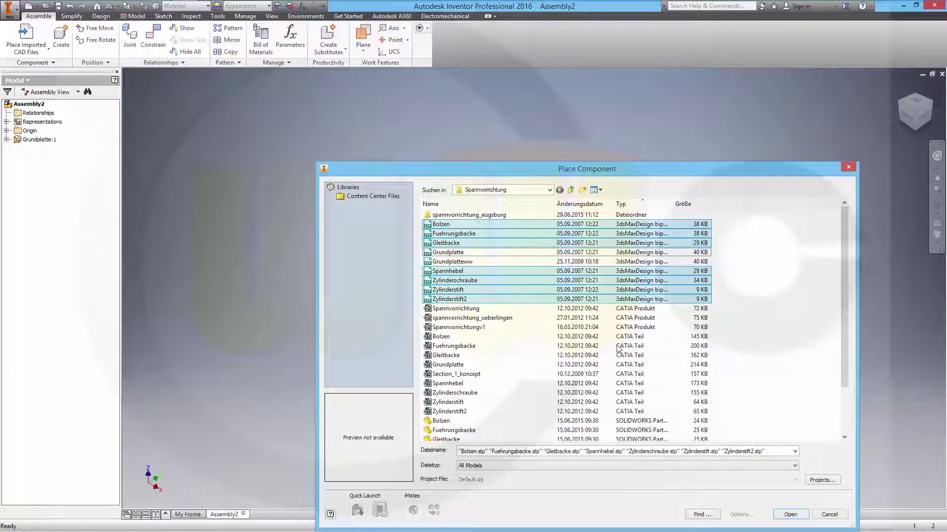
pyautogui.click(791, 515)
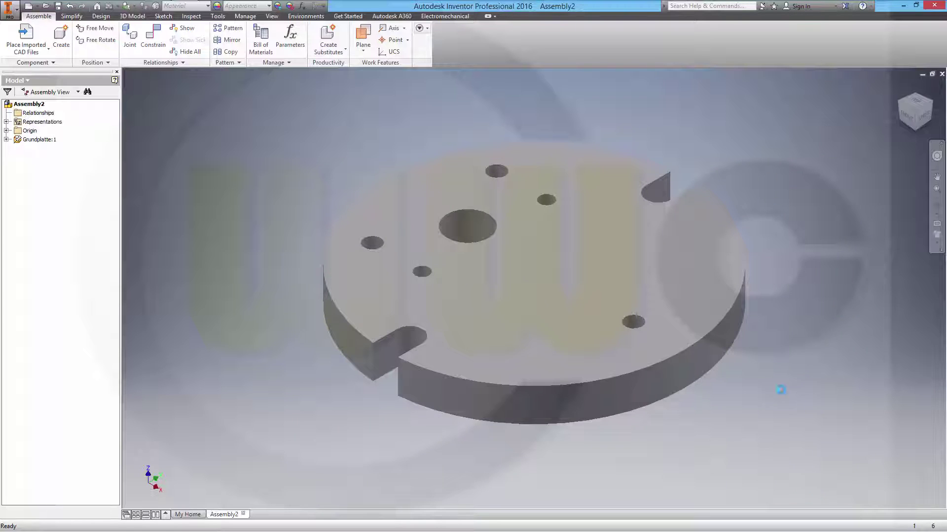
pyautogui.scroll(-5, 607, 287)
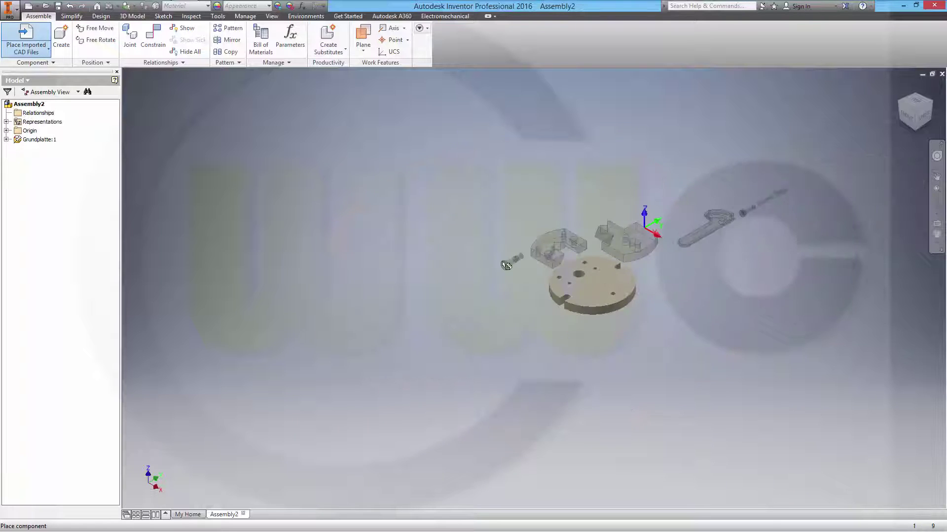
pyautogui.click(457, 250)
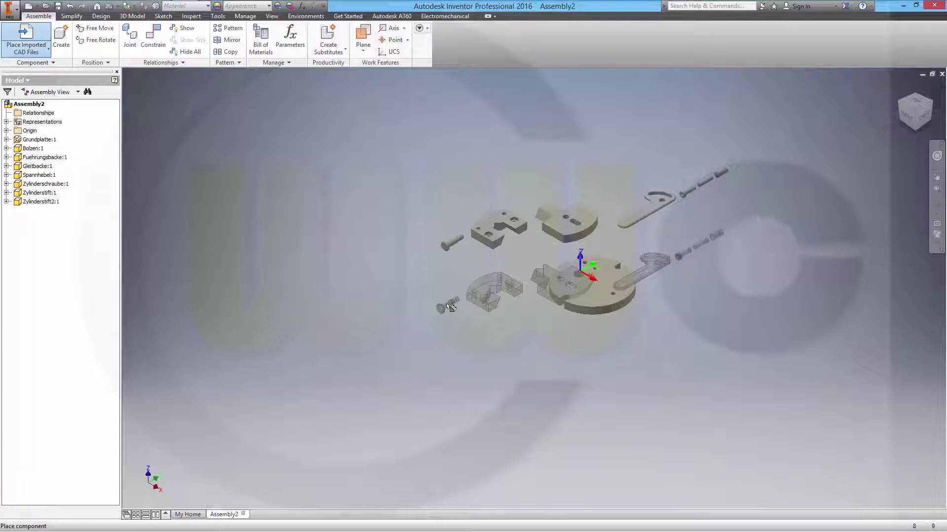
pyautogui.press('Escape')
pyautogui.scroll(-3, 488, 286)
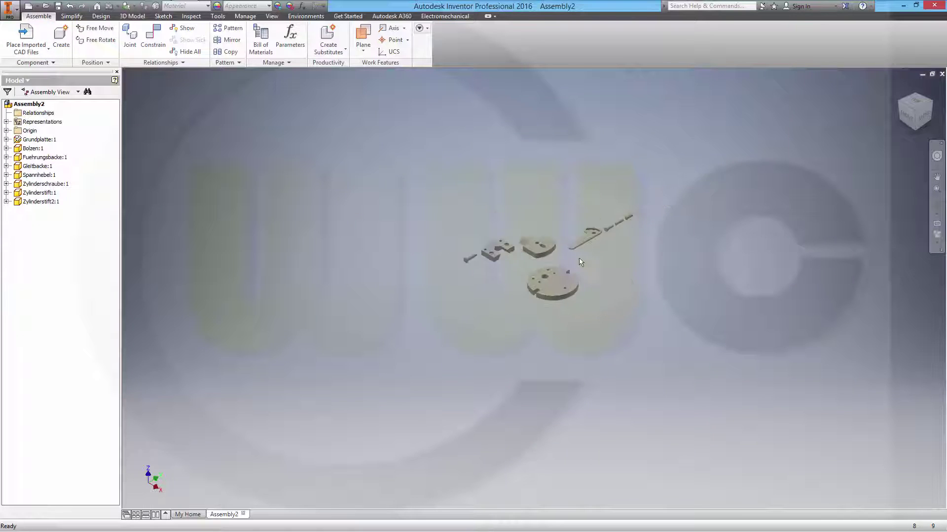
pyautogui.scroll(5, 580, 262)
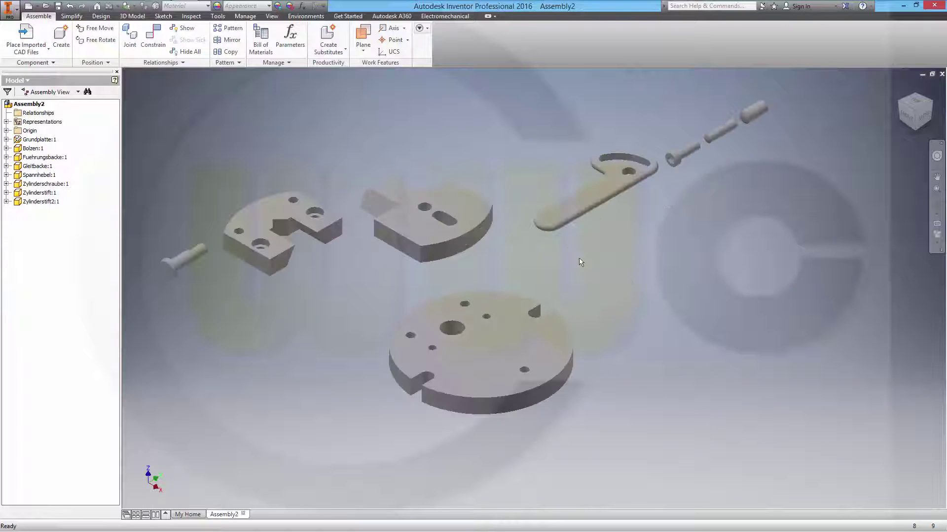
# Switch the visual style to Shaded with Edges
pyautogui.click(940, 247)
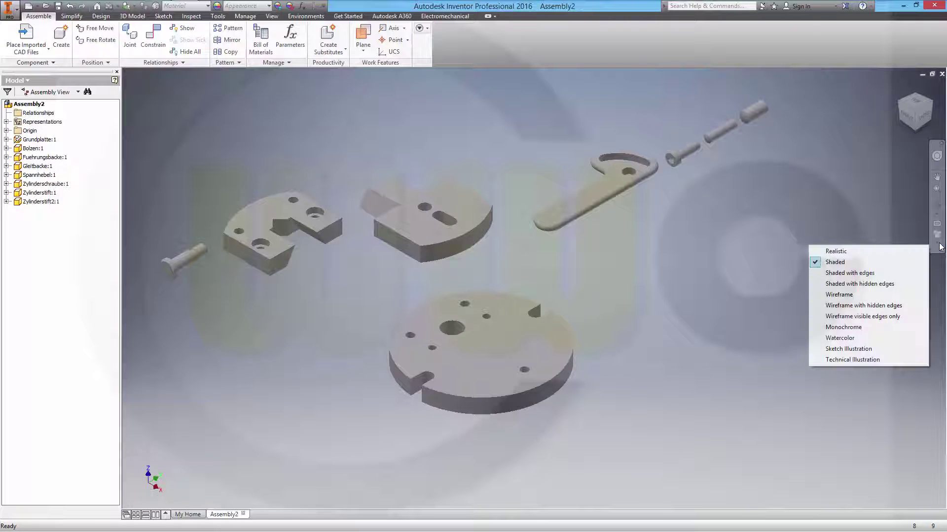
pyautogui.click(852, 274)
pyautogui.scroll(-3, 485, 236)
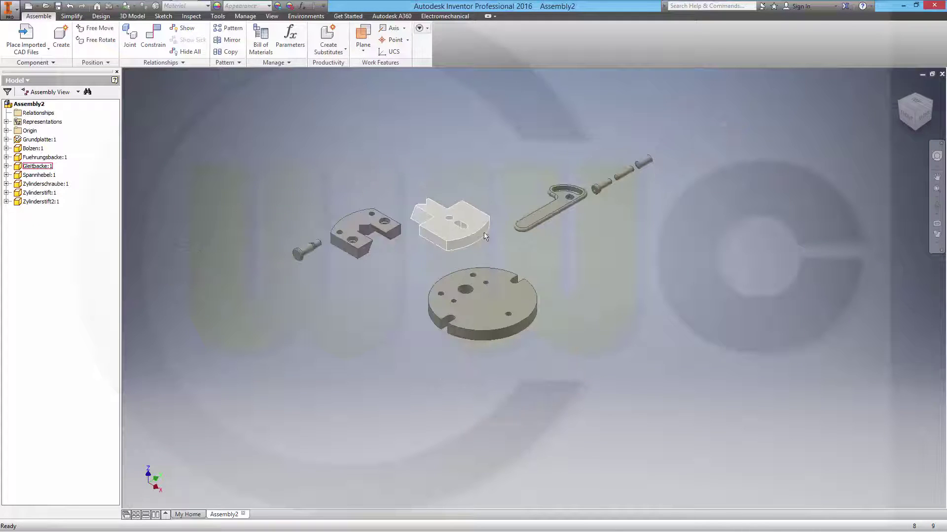
pyautogui.scroll(3, 406, 211)
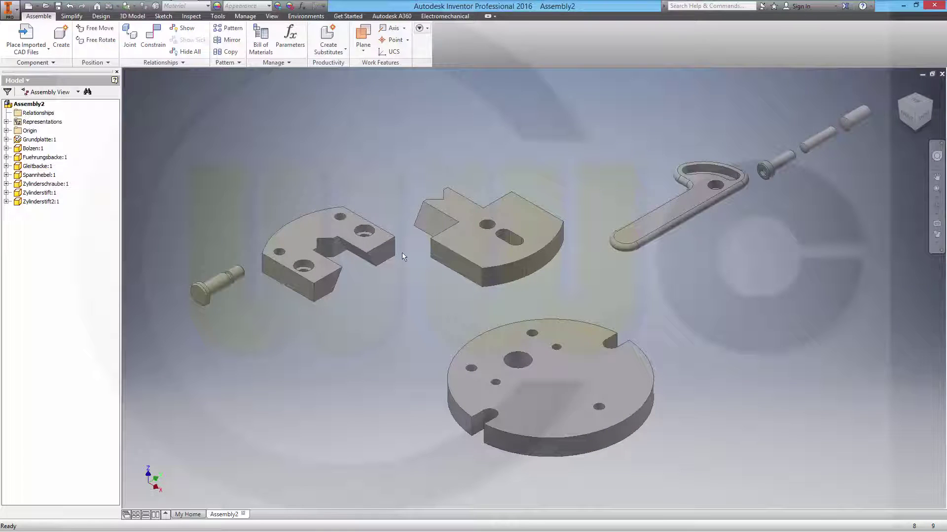
# Mate the Fuehrungsbacke jaw's underside to the base plate's top face
pyautogui.click(155, 40)
pyautogui.click(532, 400)
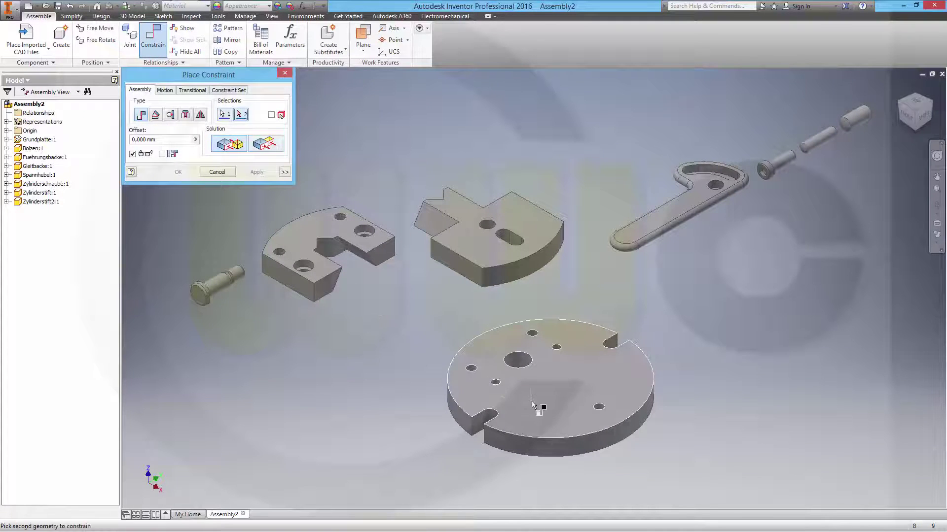
pyautogui.moveTo(425, 350); pyautogui.dragTo(459, 290, button='middle')
pyautogui.click(376, 387)
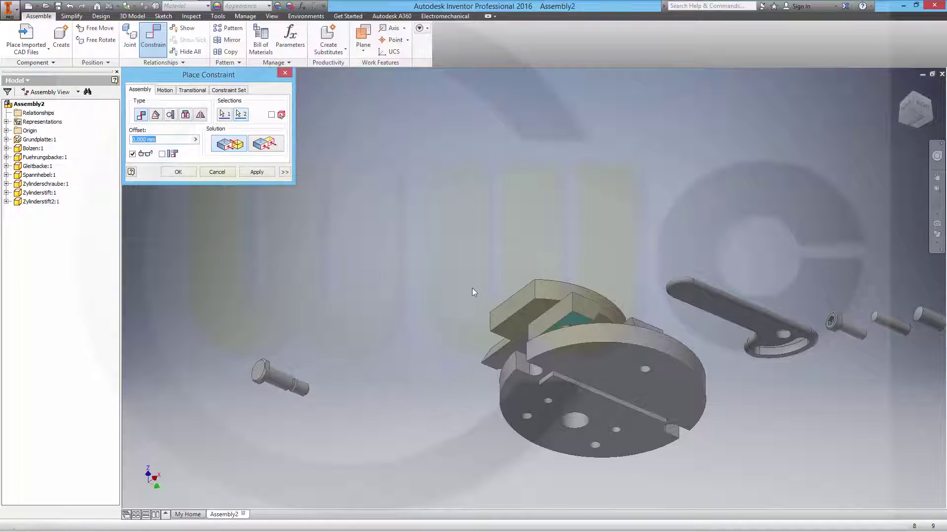
pyautogui.click(269, 175)
# Align one Fuehrungsbacke hole with its matching base-plate hole using a mate
pyautogui.keyDown('shift'); pyautogui.moveTo(515, 202); pyautogui.dragTo(548, 308, button='middle'); pyautogui.keyUp('shift')
pyautogui.scroll(6, 547, 308)
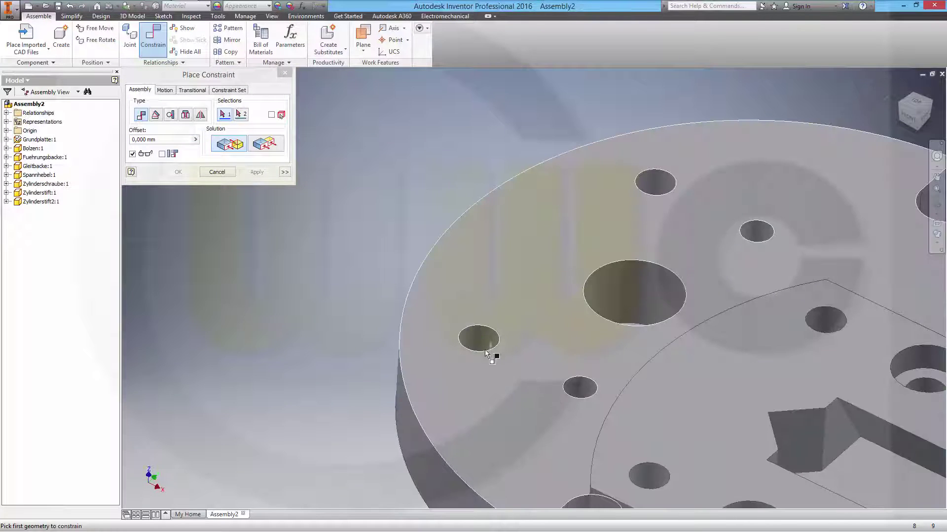
pyautogui.click(482, 339)
pyautogui.click(652, 478)
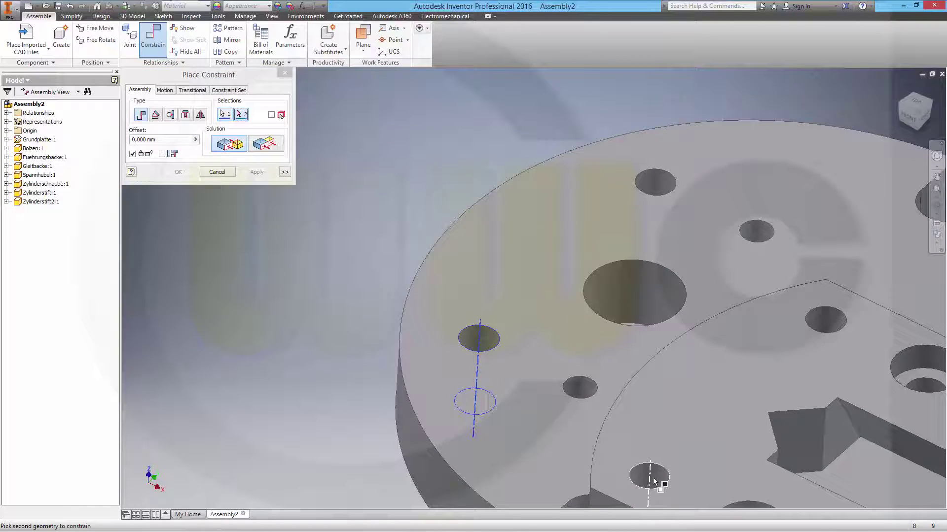
pyautogui.click(256, 173)
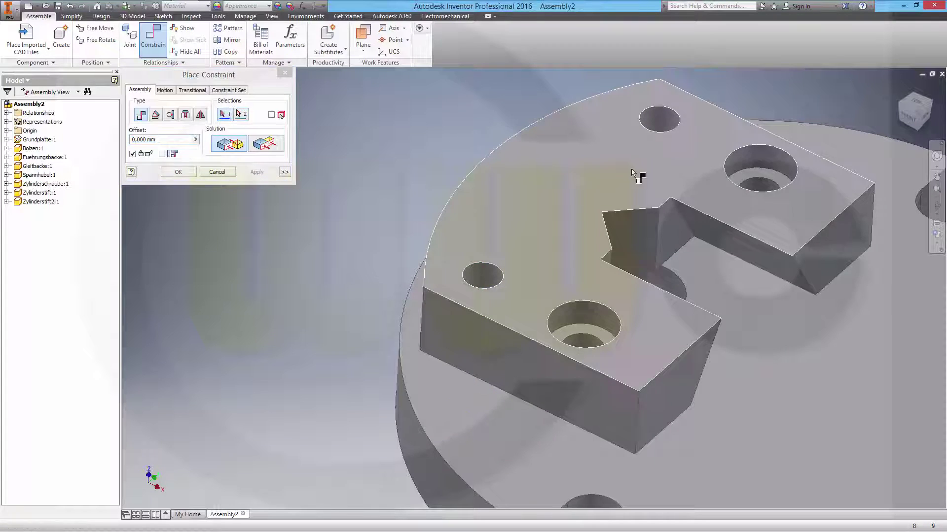
# Mate a second jaw hole to the matching base-plate hole, viewed from below
pyautogui.click(667, 122)
pyautogui.keyDown('shift'); pyautogui.moveTo(768, 321); pyautogui.dragTo(749, 269, button='middle'); pyautogui.keyUp('shift')
pyautogui.moveTo(726, 344); pyautogui.dragTo(718, 336, button='middle')
pyautogui.moveTo(648, 274); pyautogui.dragTo(583, 125, button='middle')
pyautogui.moveTo(676, 301); pyautogui.dragTo(659, 179, button='middle')
pyautogui.click(612, 385)
pyautogui.click(613, 388)
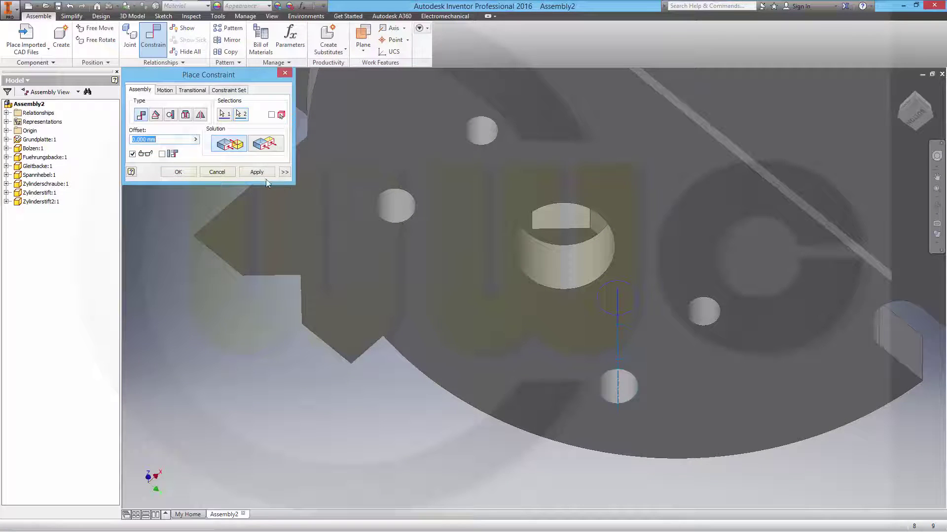
pyautogui.click(256, 172)
pyautogui.scroll(-5, 567, 249)
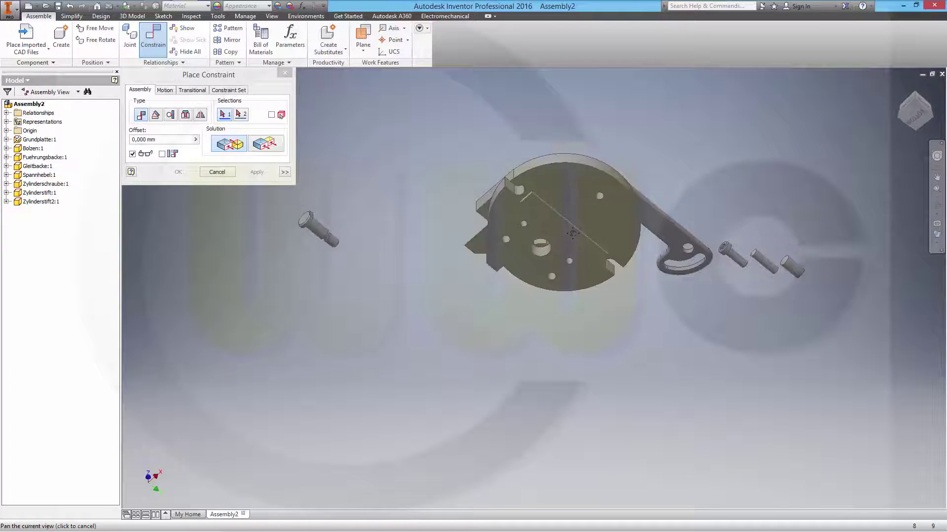
# Mate the Gleitbacke face to the plate's top face, then expand Gleitbacke:1 and its Origin folder
pyautogui.moveTo(567, 248)
pyautogui.keyDown('shift'); pyautogui.mouseDown(button='middle')
pyautogui.moveTo(573, 237)
pyautogui.moveTo(579, 247)
pyautogui.mouseUp(button='middle'); pyautogui.keyUp('shift')
pyautogui.keyDown('shift'); pyautogui.moveTo(579, 248); pyautogui.dragTo(578, 256); pyautogui.keyUp('shift')
pyautogui.click(544, 282)
pyautogui.keyDown('shift'); pyautogui.moveTo(614, 256); pyautogui.dragTo(632, 330, button='middle'); pyautogui.keyUp('shift')
pyautogui.click(633, 331)
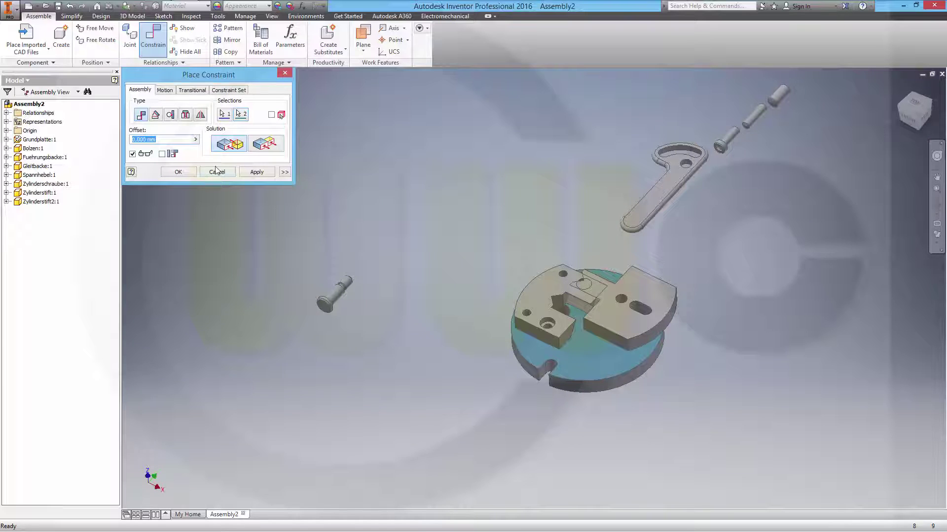
pyautogui.click(256, 172)
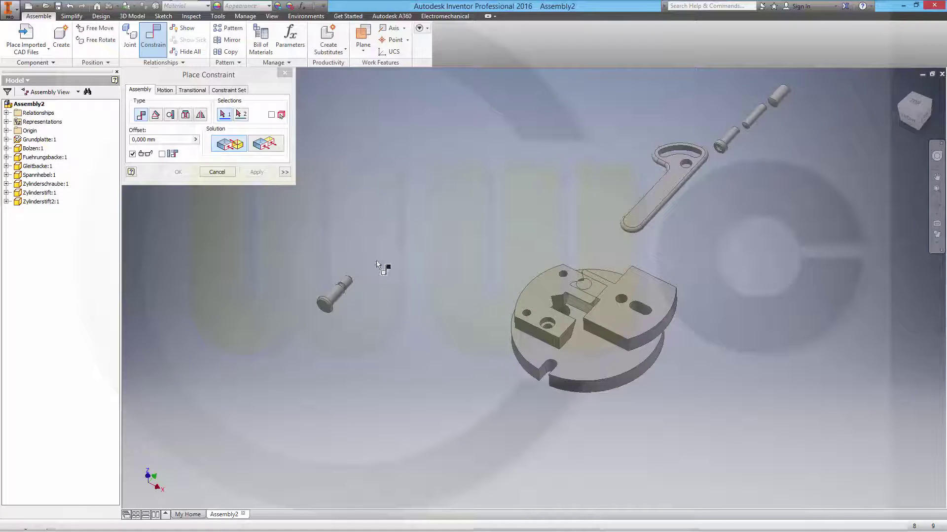
pyautogui.click(6, 167)
pyautogui.click(15, 184)
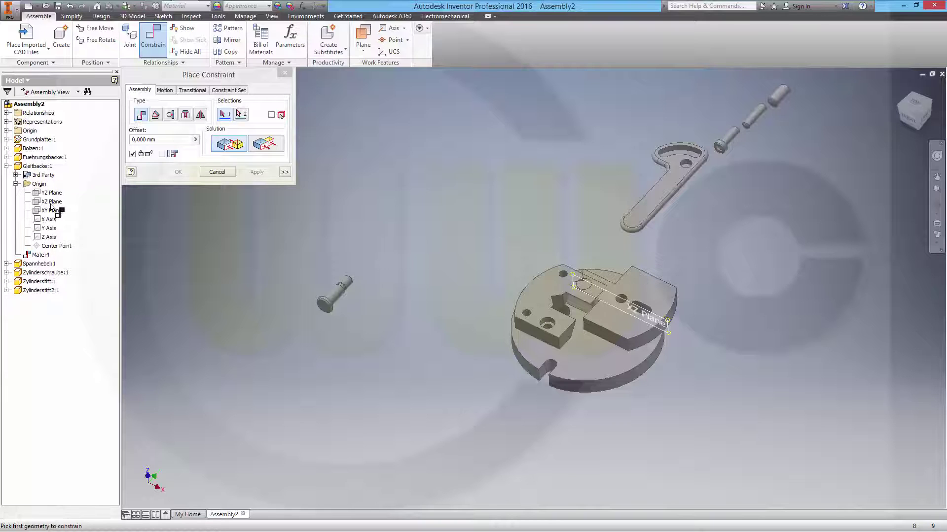
# Constrain the Gleitbacke and Fuehrungsbacke XZ planes flush using the browser's Origin folders
pyautogui.click(53, 202)
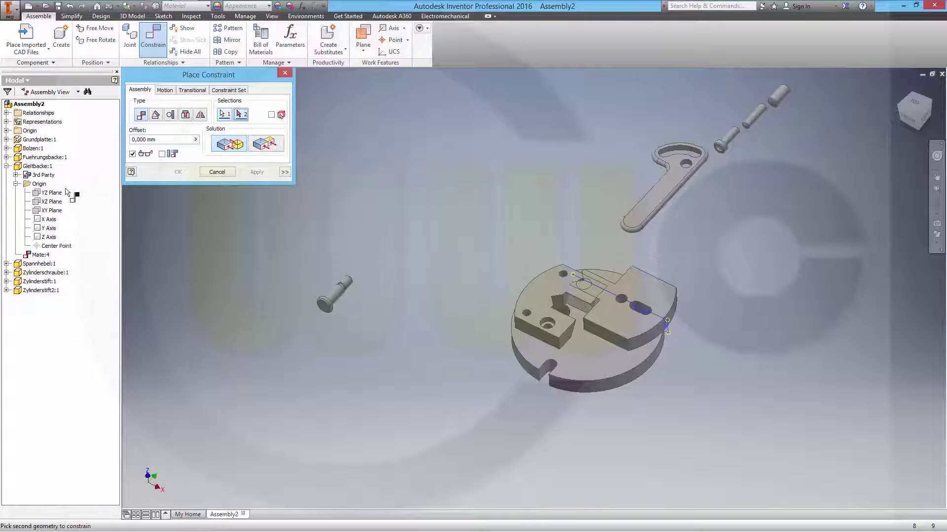
pyautogui.click(7, 158)
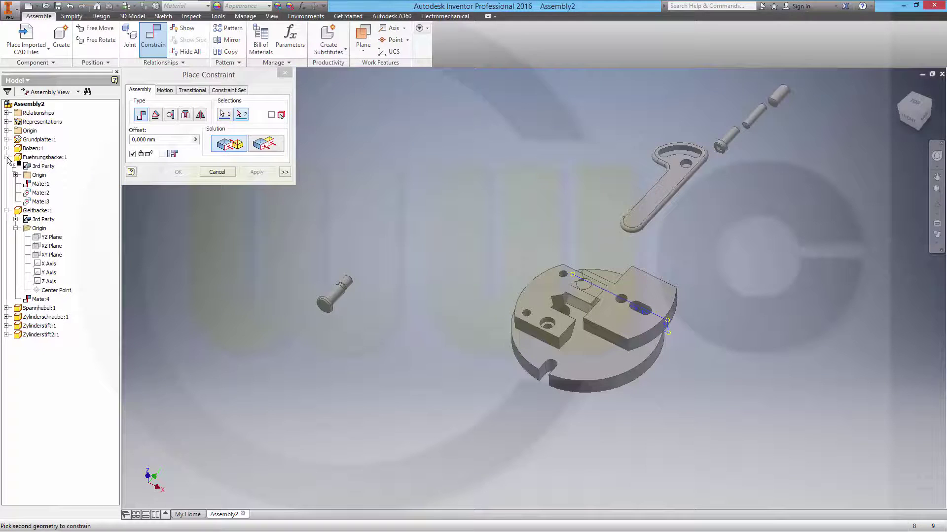
pyautogui.click(16, 175)
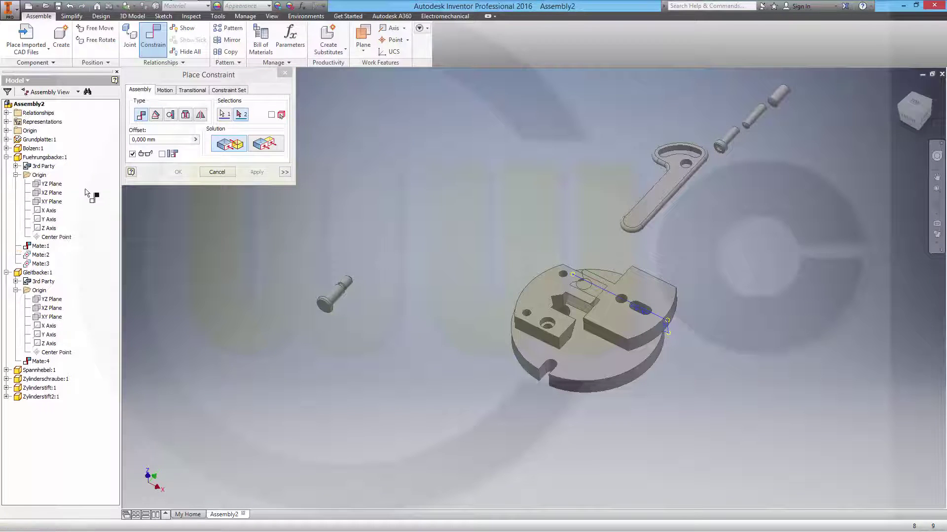
pyautogui.click(53, 194)
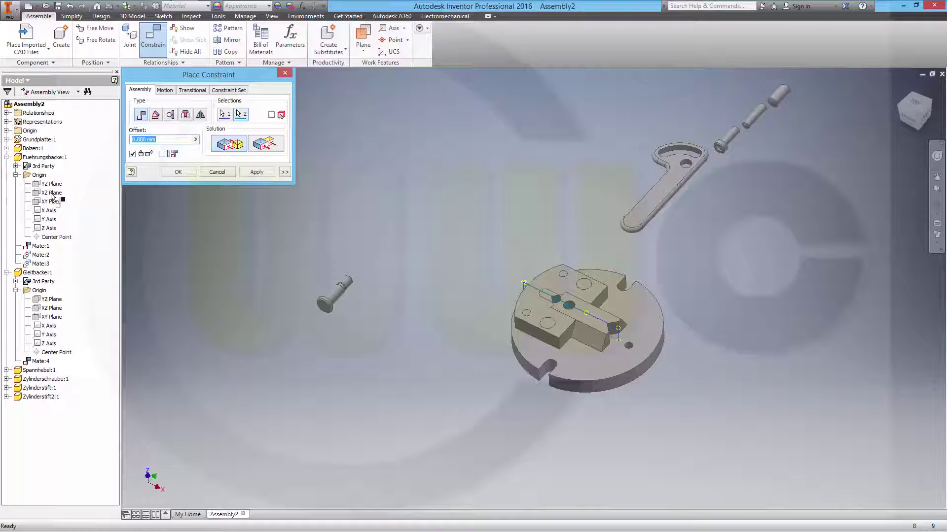
pyautogui.click(266, 144)
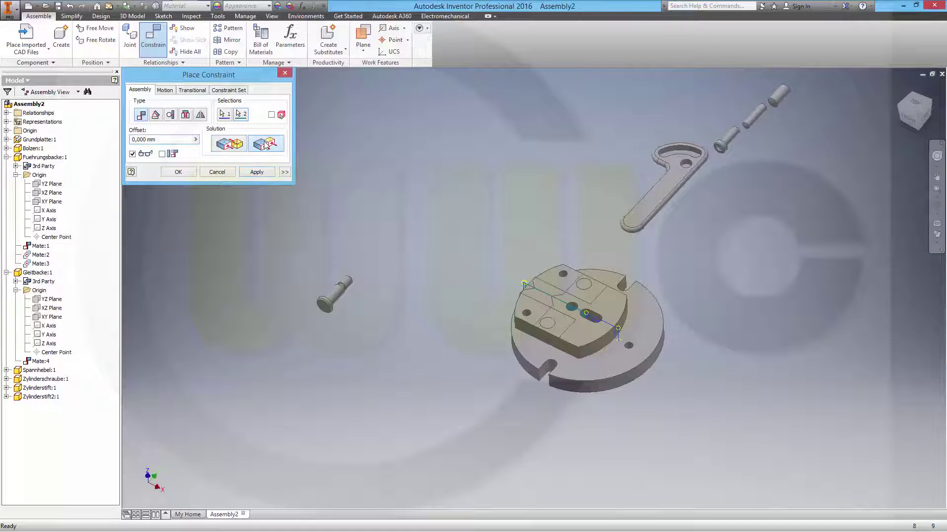
pyautogui.click(256, 172)
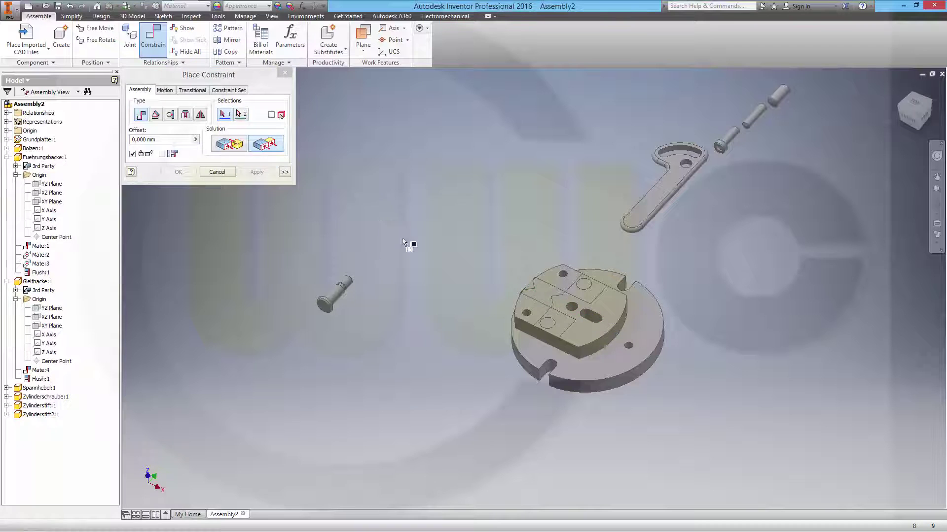
# Constrain the clamping lever face flush with the jaw face
pyautogui.scroll(-1, 592, 281)
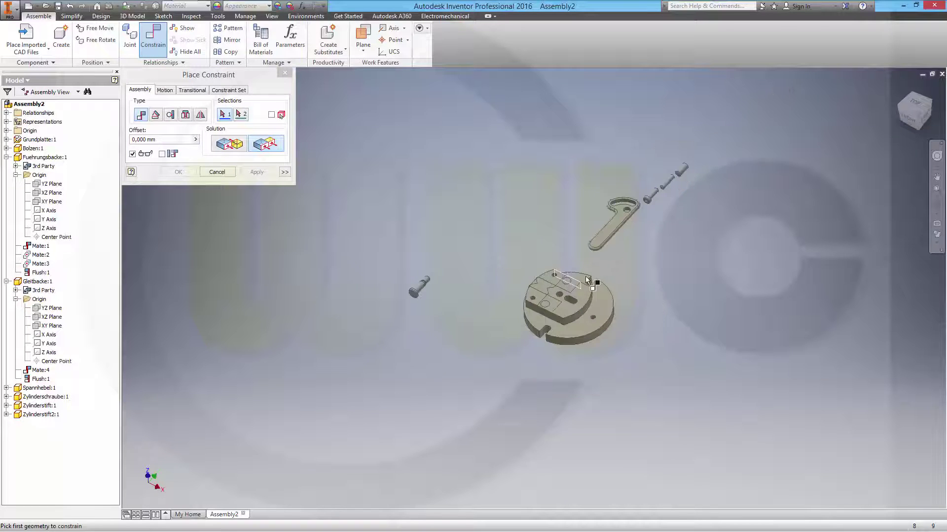
pyautogui.scroll(5, 607, 282)
pyautogui.click(565, 335)
pyautogui.keyDown('shift'); pyautogui.moveTo(689, 332); pyautogui.dragTo(703, 275, button='middle'); pyautogui.keyUp('shift')
pyautogui.click(689, 241)
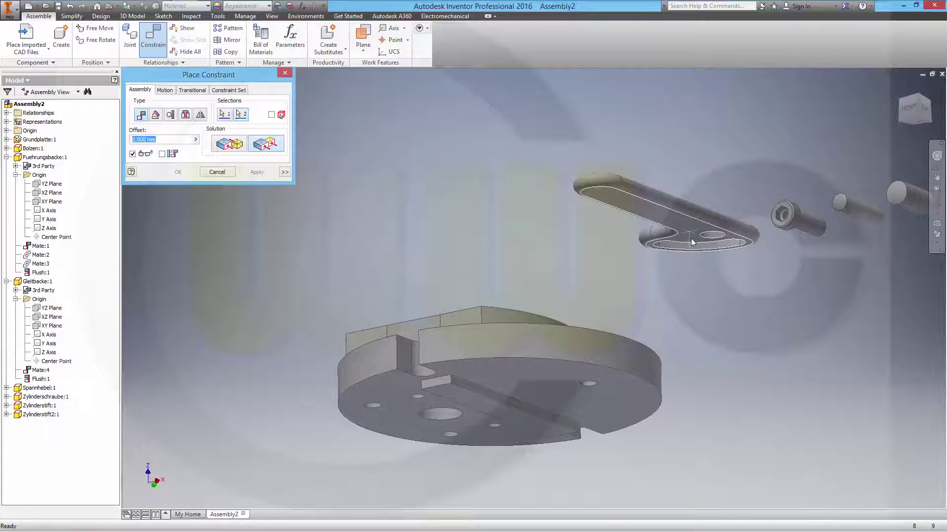
pyautogui.click(257, 172)
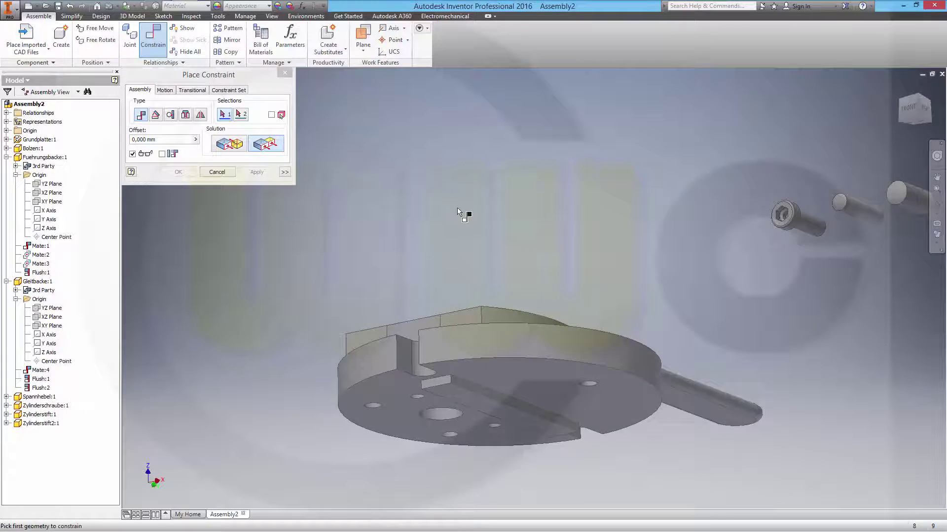
# Mate the bolt's circular edge against the base plate face
pyautogui.press('F6')
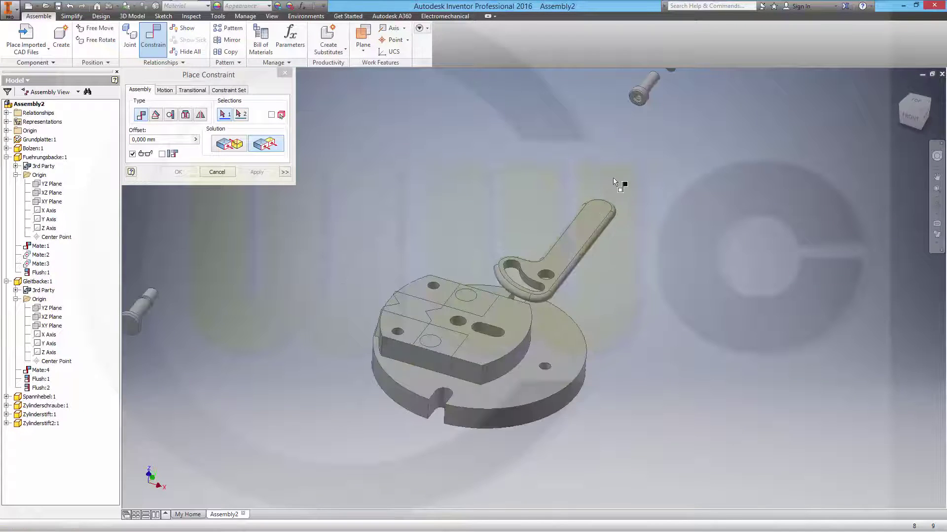
pyautogui.scroll(-3, 634, 155)
pyautogui.scroll(3, 351, 250)
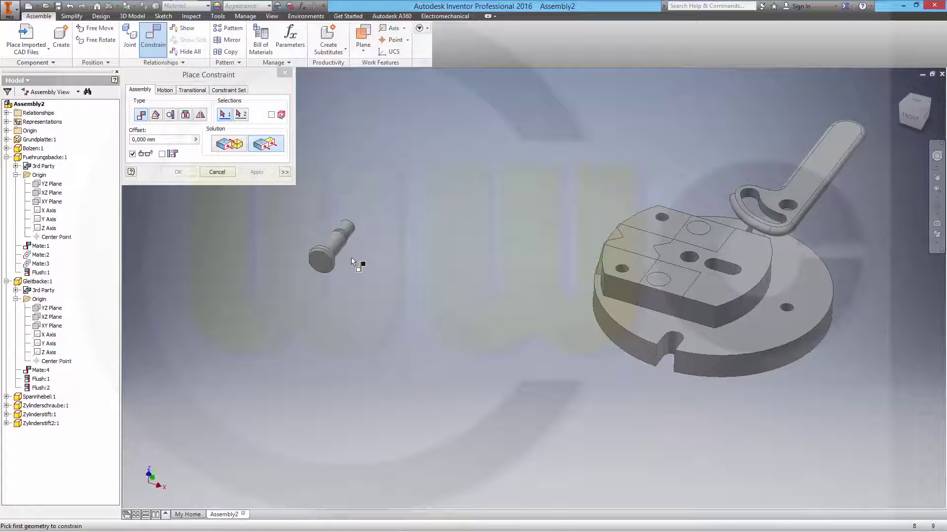
pyautogui.click(770, 340)
pyautogui.keyDown('shift'); pyautogui.moveTo(472, 251); pyautogui.dragTo(416, 350, button='middle'); pyautogui.keyUp('shift')
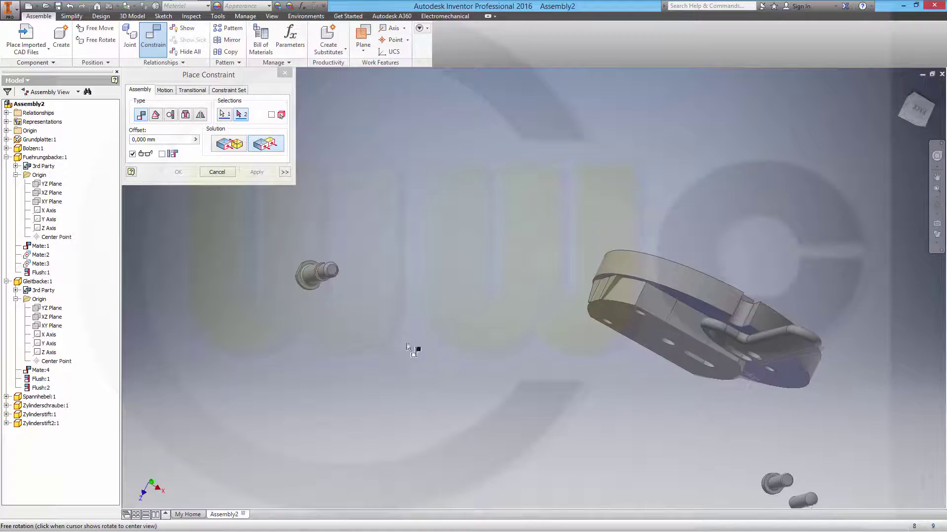
pyautogui.scroll(4, 335, 280)
pyautogui.scroll(2, 336, 280)
pyautogui.moveTo(232, 249); pyautogui.dragTo(388, 341, button='middle')
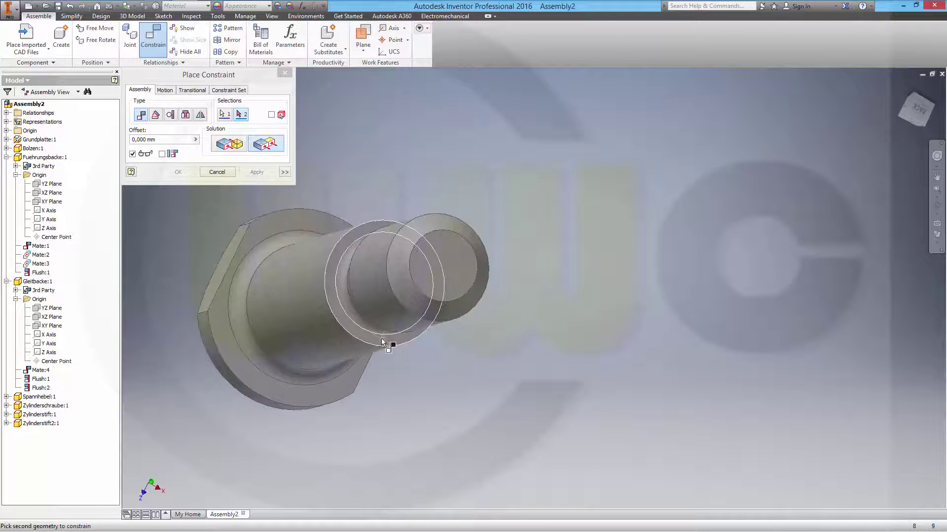
pyautogui.click(381, 339)
pyautogui.scroll(-4, 572, 344)
pyautogui.keyDown('shift'); pyautogui.moveTo(683, 355); pyautogui.dragTo(571, 297, button='middle'); pyautogui.keyUp('shift')
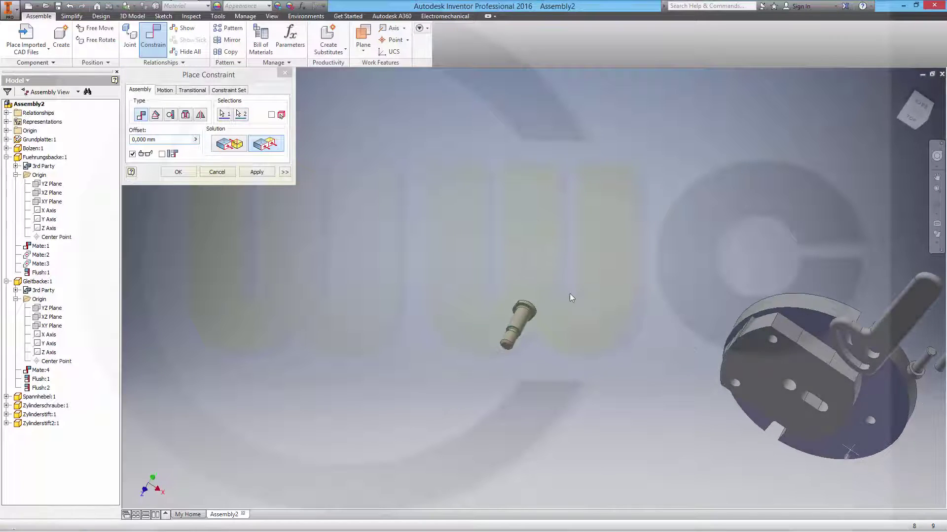
pyautogui.click(241, 148)
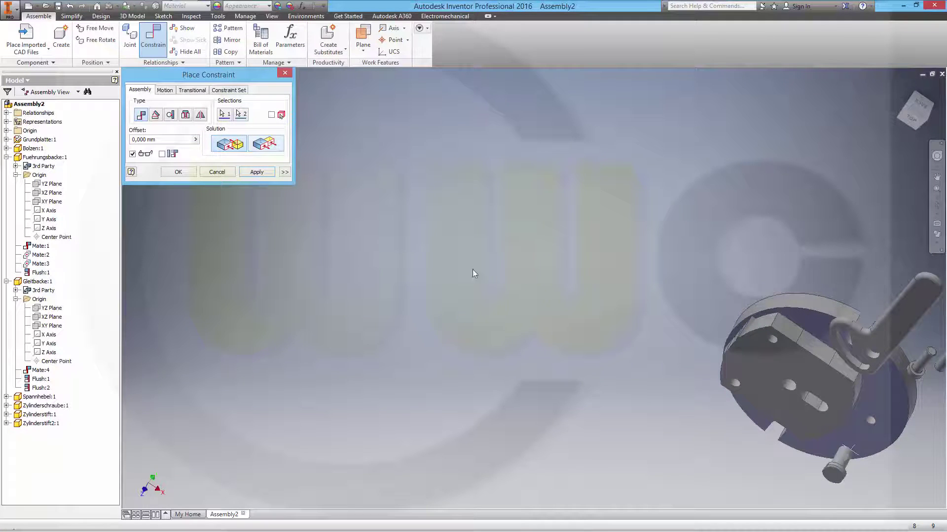
pyautogui.keyDown('shift'); pyautogui.moveTo(575, 372); pyautogui.dragTo(585, 306, button='middle'); pyautogui.keyUp('shift')
pyautogui.click(257, 172)
# Align the bolt's cylindrical face with the base-plate hole
pyautogui.scroll(-5, 897, 380)
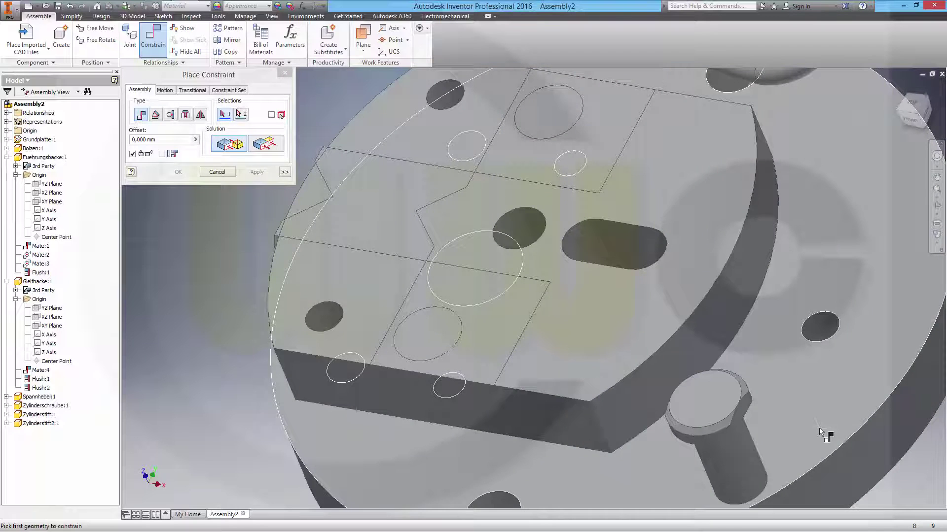
pyautogui.click(747, 455)
pyautogui.click(826, 336)
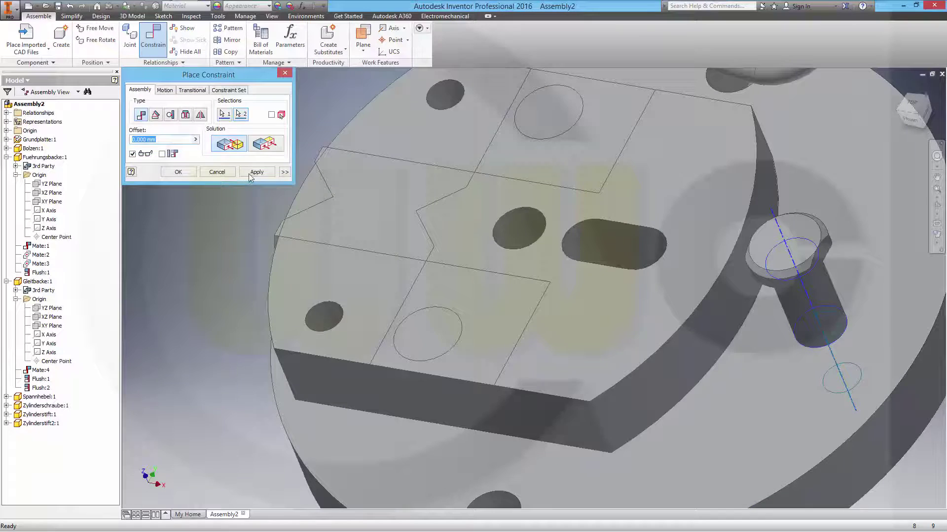
pyautogui.click(251, 175)
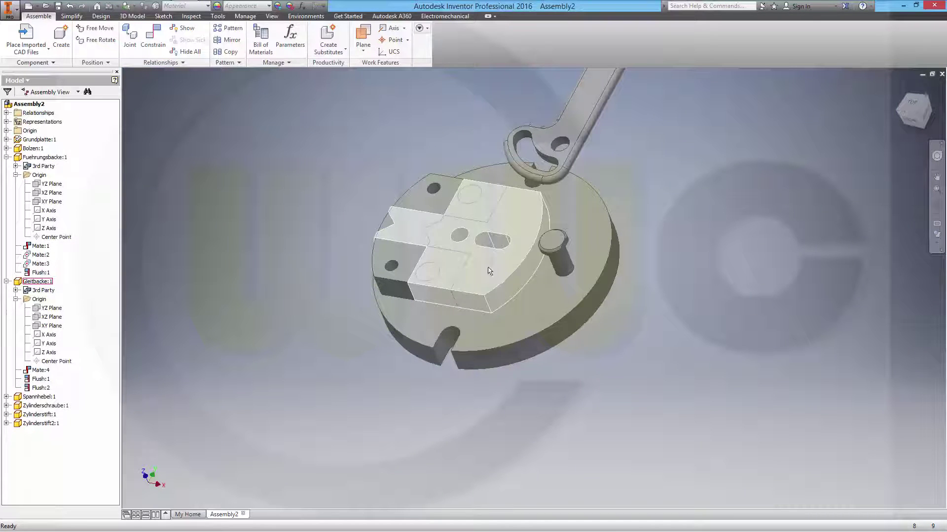
# Drag the Gleitbacke jaw and Spannhebel lever across the plate, then expand Spannhebel:1's constraints
pyautogui.moveTo(490, 271); pyautogui.dragTo(677, 244)
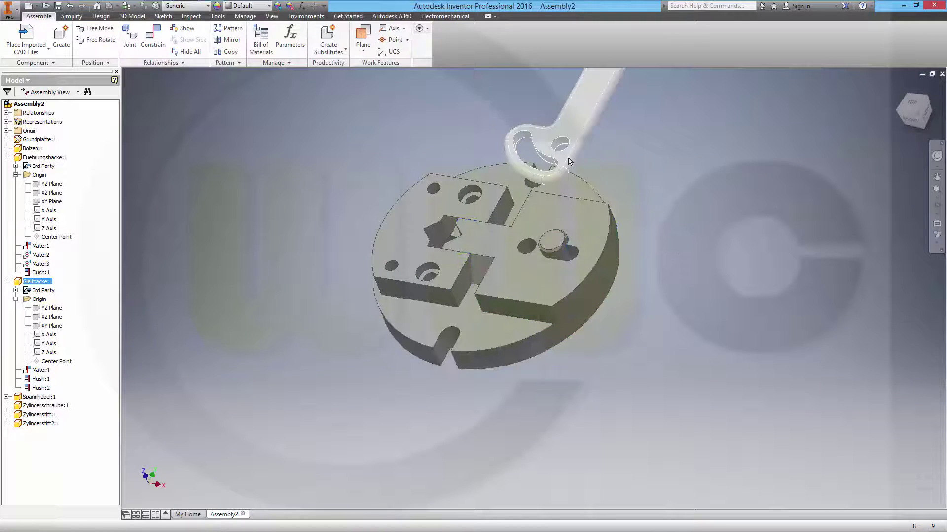
pyautogui.moveTo(576, 135); pyautogui.dragTo(689, 353)
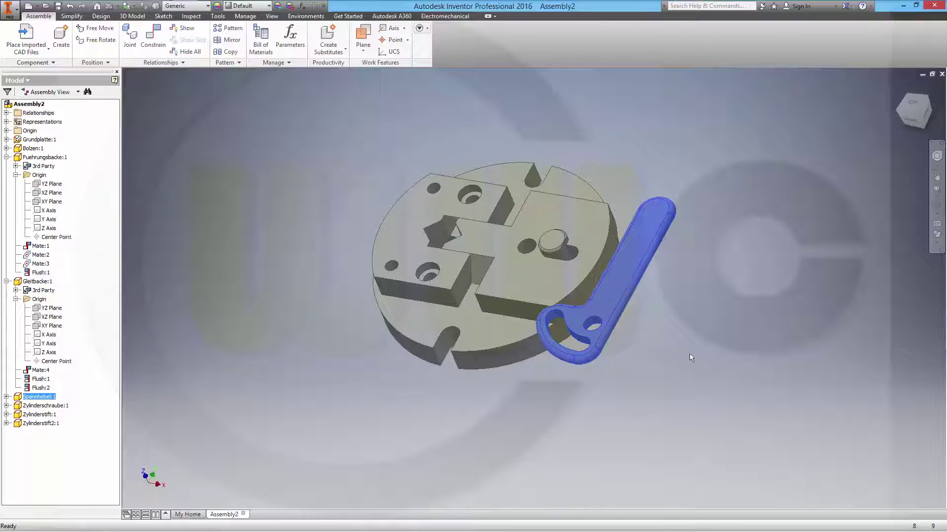
pyautogui.keyDown('shift'); pyautogui.moveTo(694, 350); pyautogui.dragTo(655, 312, button='middle'); pyautogui.keyUp('shift')
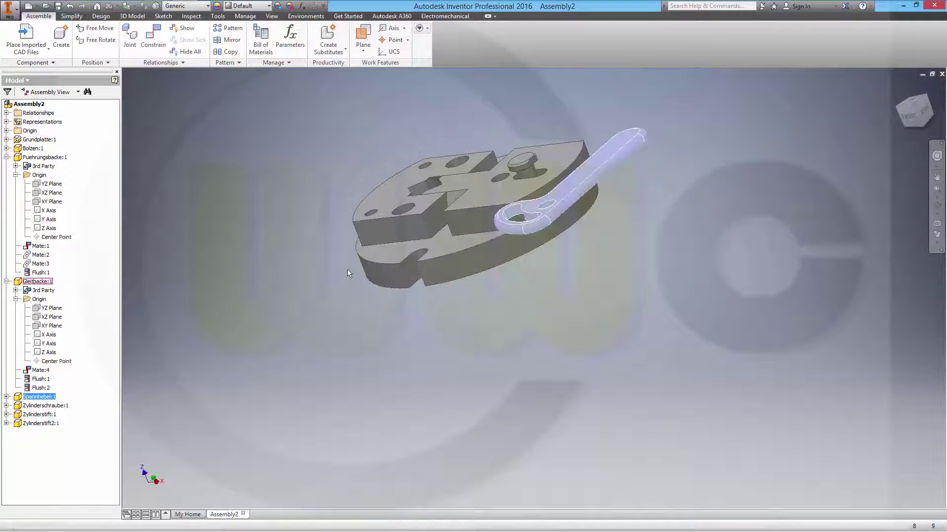
pyautogui.click(7, 397)
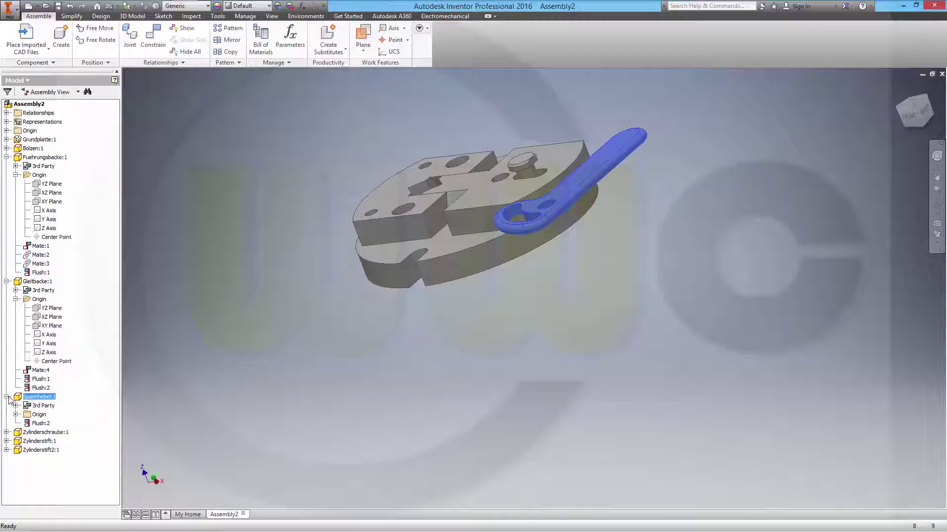
# Edit the lever's Flush:2 constraint into a Mate solution so it lies flat
pyautogui.rightClick(29, 425)
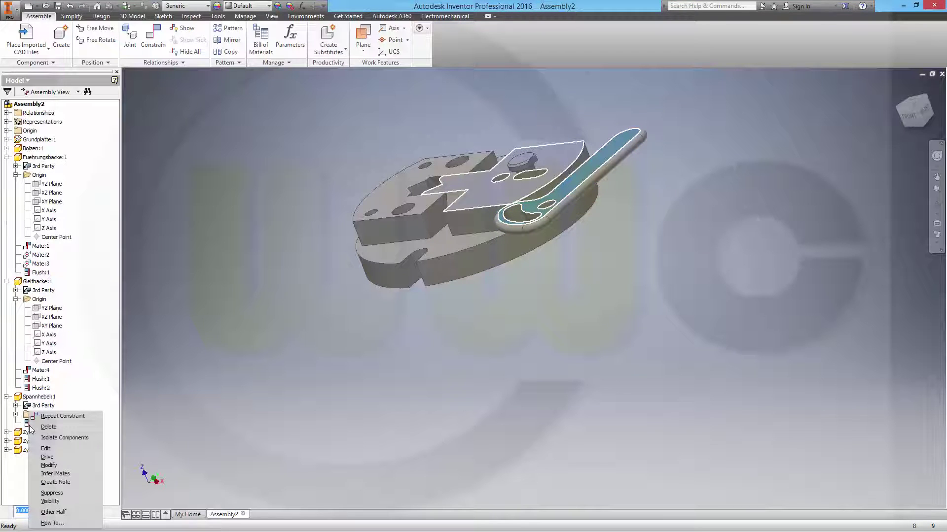
pyautogui.click(46, 448)
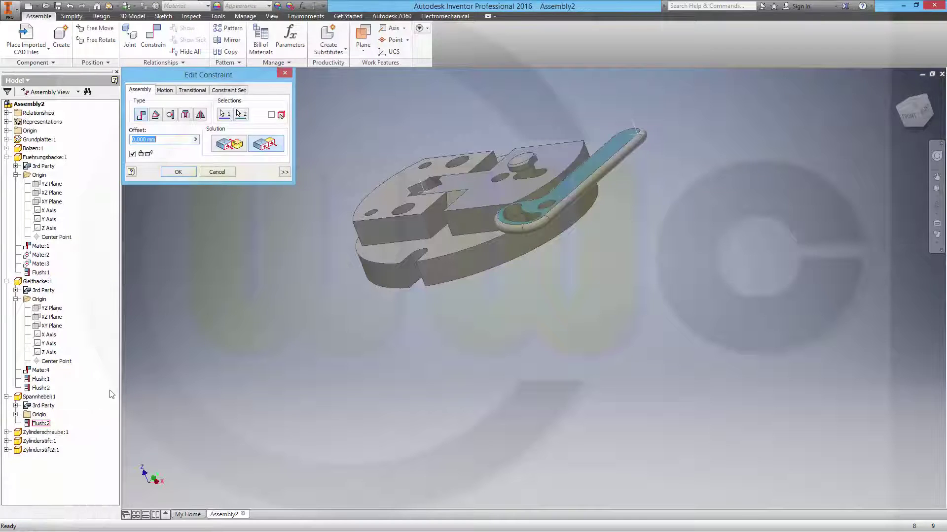
pyautogui.click(234, 144)
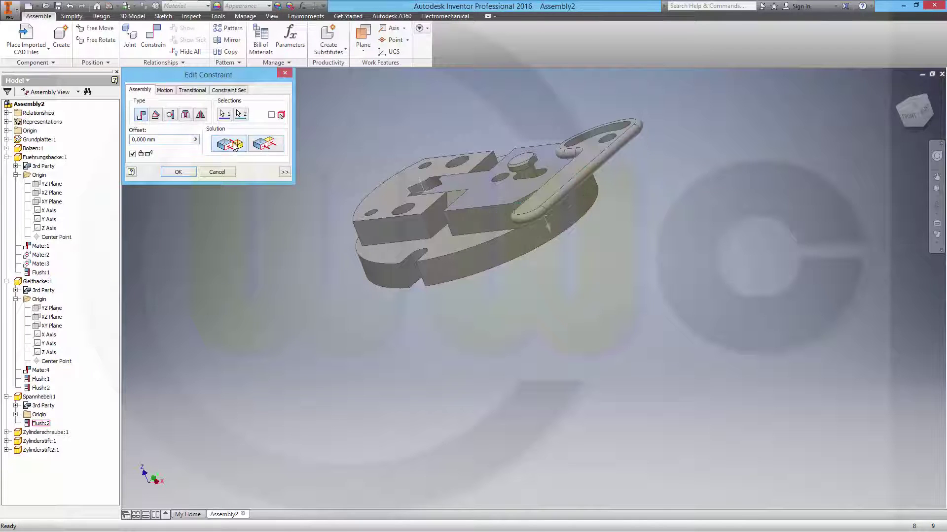
pyautogui.click(183, 172)
pyautogui.moveTo(487, 277)
pyautogui.keyDown('shift'); pyautogui.mouseDown(button='middle')
pyautogui.moveTo(513, 240)
pyautogui.moveTo(504, 270)
pyautogui.mouseUp(button='middle'); pyautogui.keyUp('shift')
pyautogui.scroll(-3, 592, 136)
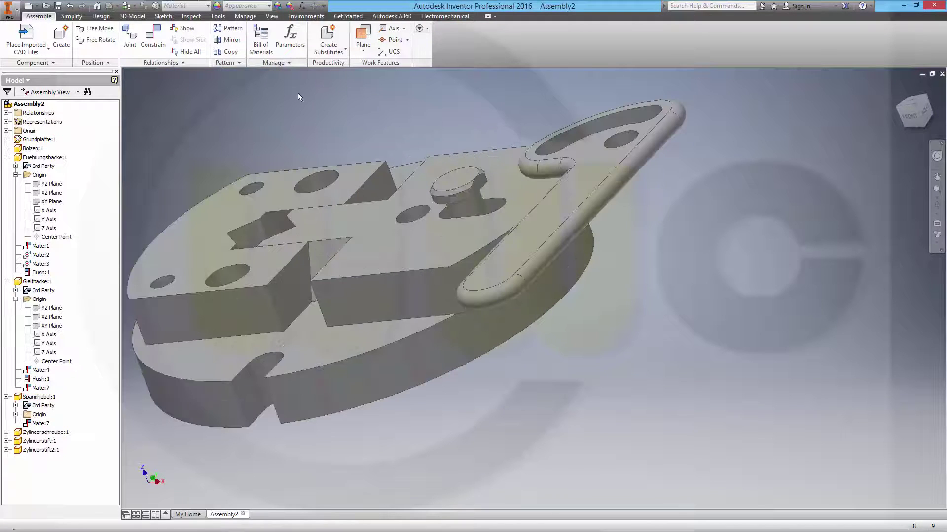
# Begin a constraint picking the Bolzen pin's axis and the lever's slot
pyautogui.click(153, 36)
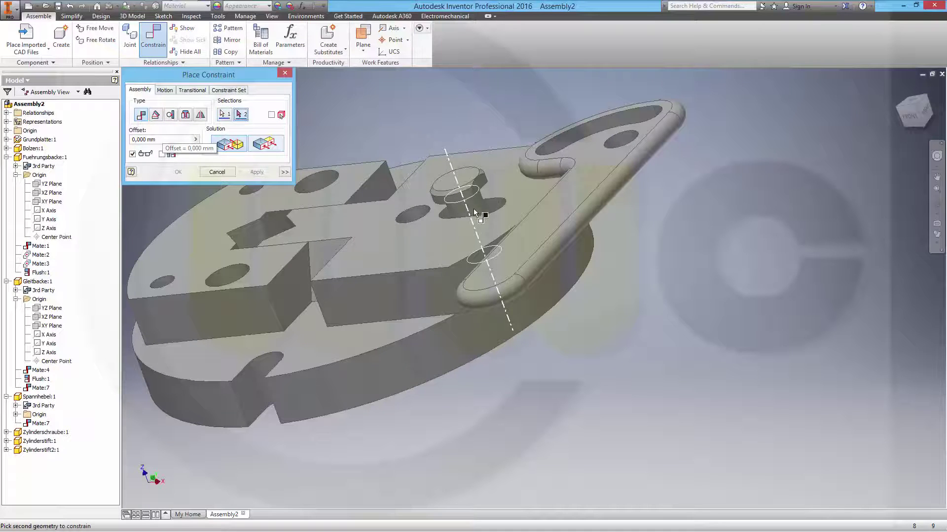
pyautogui.scroll(5, 634, 169)
pyautogui.click(593, 81)
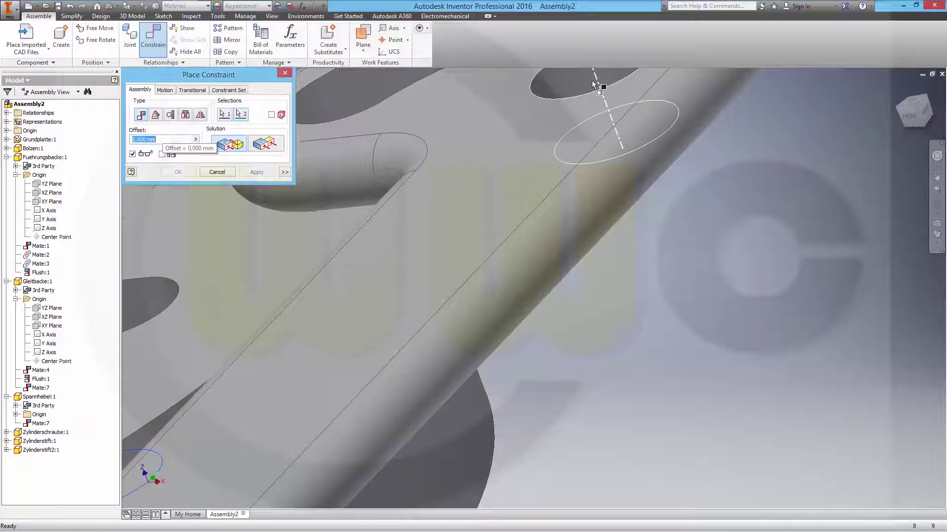
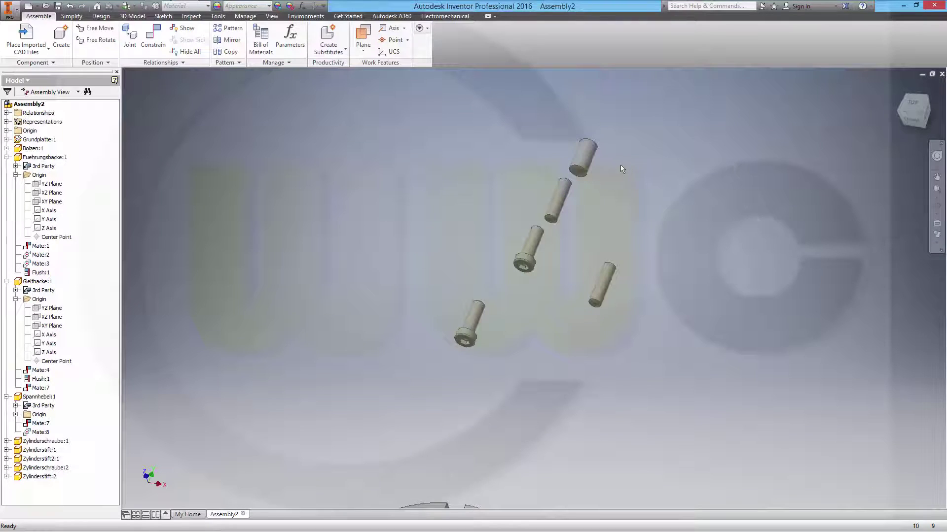
# Mate the upper cylinder pin's axis into the Gleitbacke jaw's round hole, creating Mate:9
pyautogui.click(588, 161)
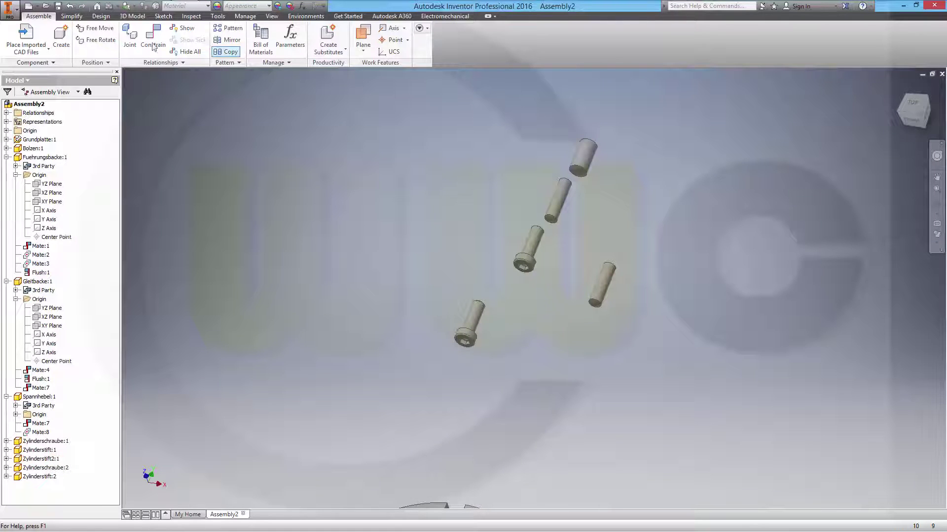
pyautogui.press('c')
pyautogui.click(582, 157)
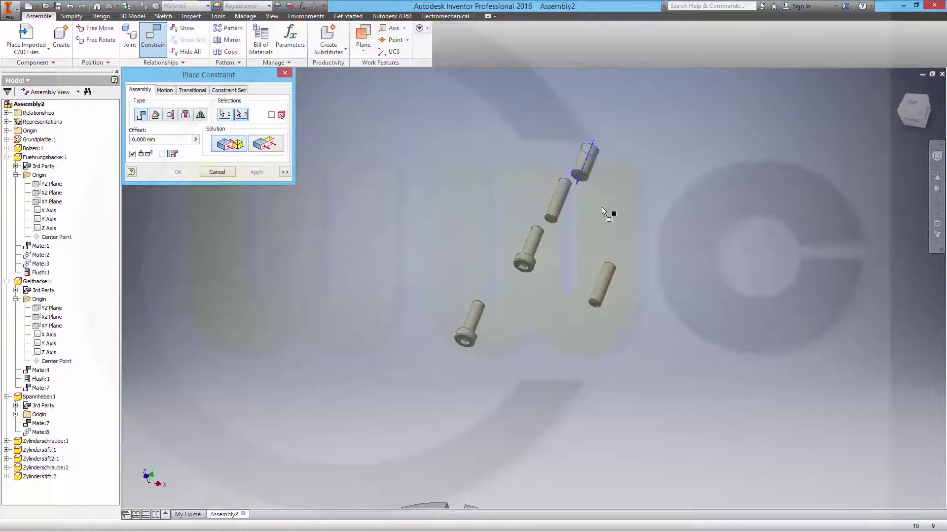
pyautogui.scroll(-6, 571, 340)
pyautogui.scroll(3, 488, 444)
pyautogui.scroll(-6, 499, 469)
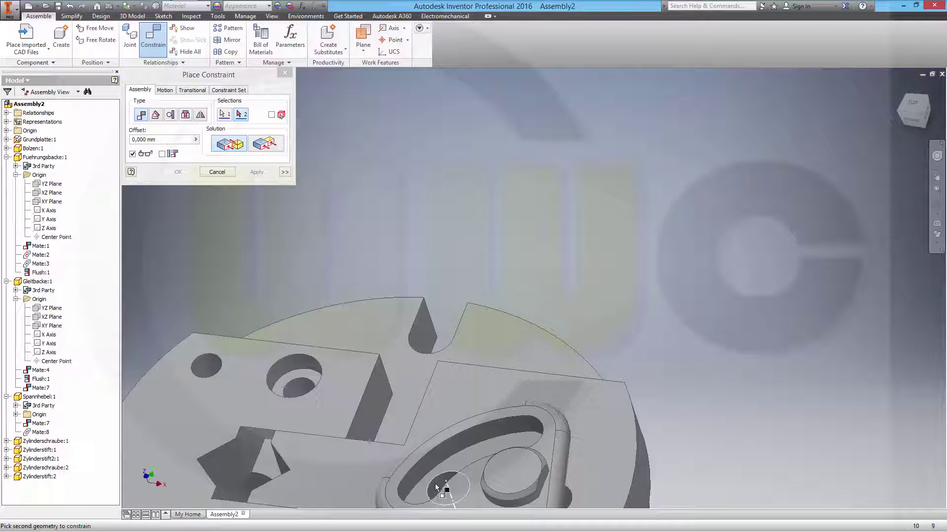
pyautogui.click(436, 484)
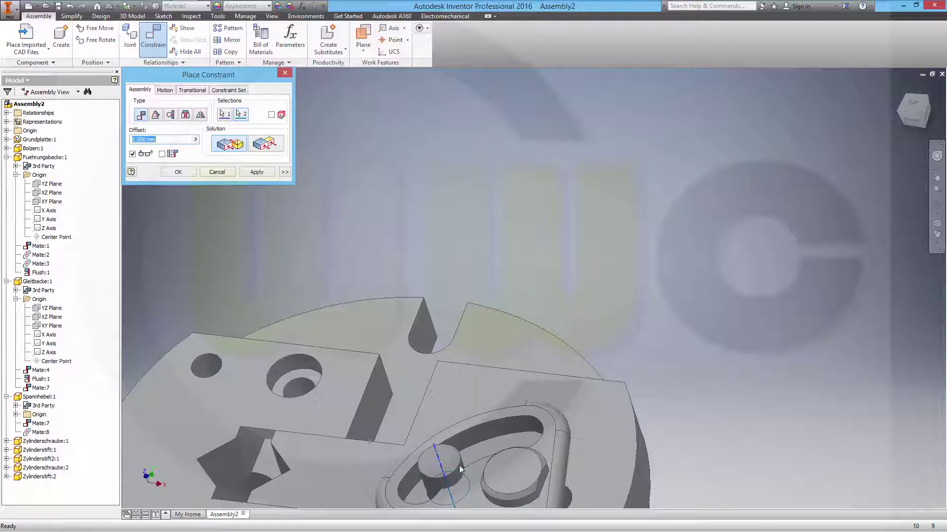
pyautogui.click(257, 172)
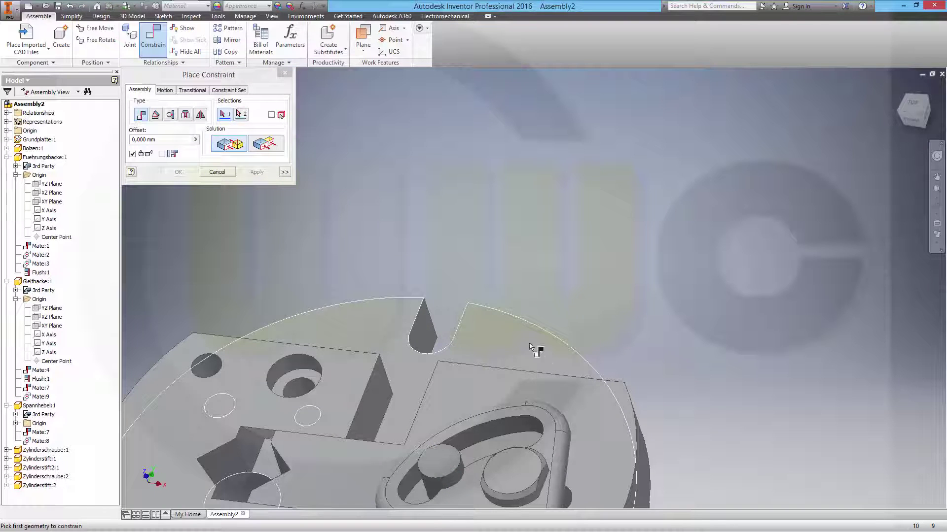
# Switch the constraint to Tangent and apply a first tangent against the pin's top face
pyautogui.click(170, 115)
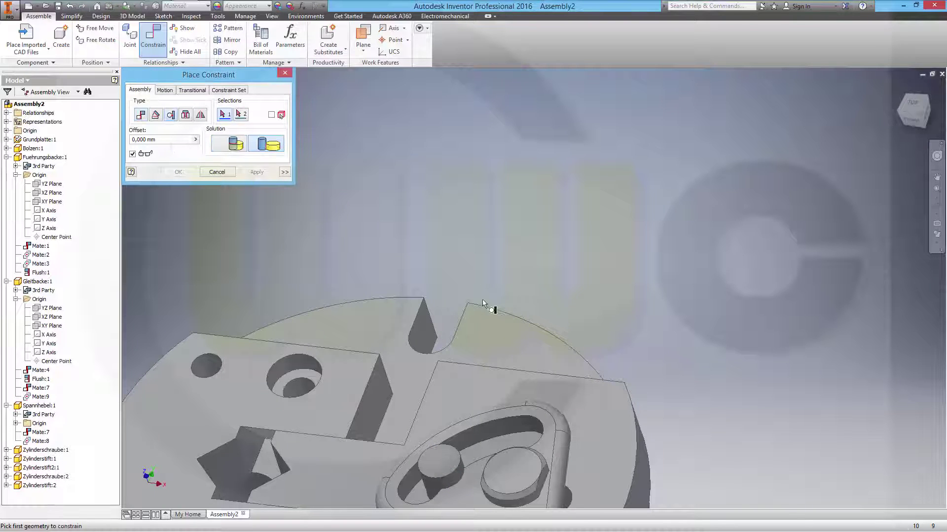
pyautogui.click(516, 366)
pyautogui.moveTo(708, 454); pyautogui.dragTo(690, 317, button='middle')
pyautogui.keyDown('shift'); pyautogui.moveTo(611, 372); pyautogui.dragTo(518, 301, button='middle'); pyautogui.keyUp('shift')
pyautogui.moveTo(581, 393); pyautogui.dragTo(575, 290, button='middle')
pyautogui.keyDown('shift'); pyautogui.moveTo(561, 257); pyautogui.dragTo(589, 304, button='middle'); pyautogui.keyUp('shift')
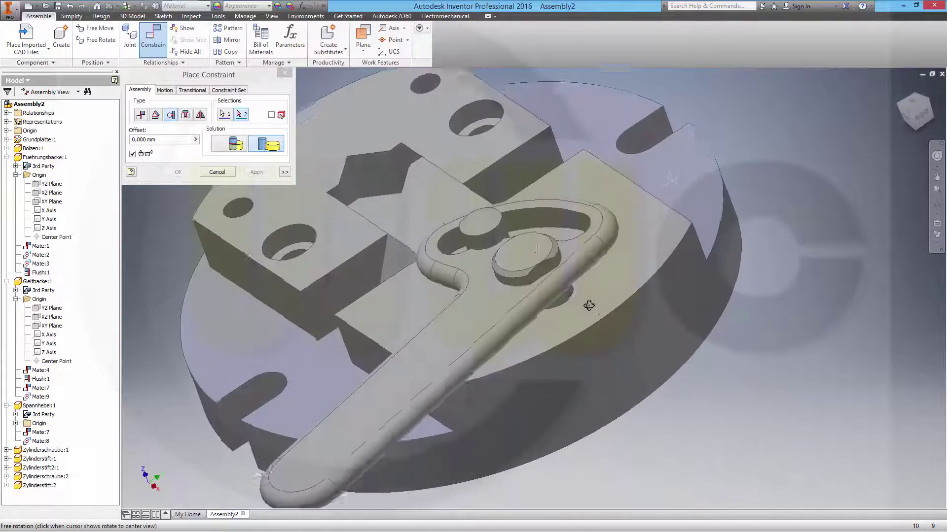
pyautogui.click(487, 220)
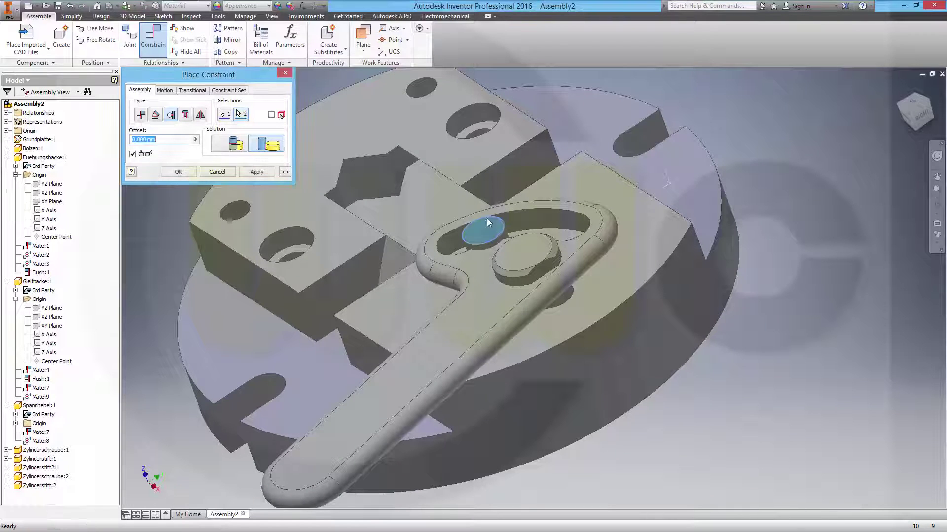
pyautogui.scroll(3, 454, 201)
pyautogui.keyDown('shift'); pyautogui.moveTo(454, 200); pyautogui.dragTo(612, 292, button='middle'); pyautogui.keyUp('shift')
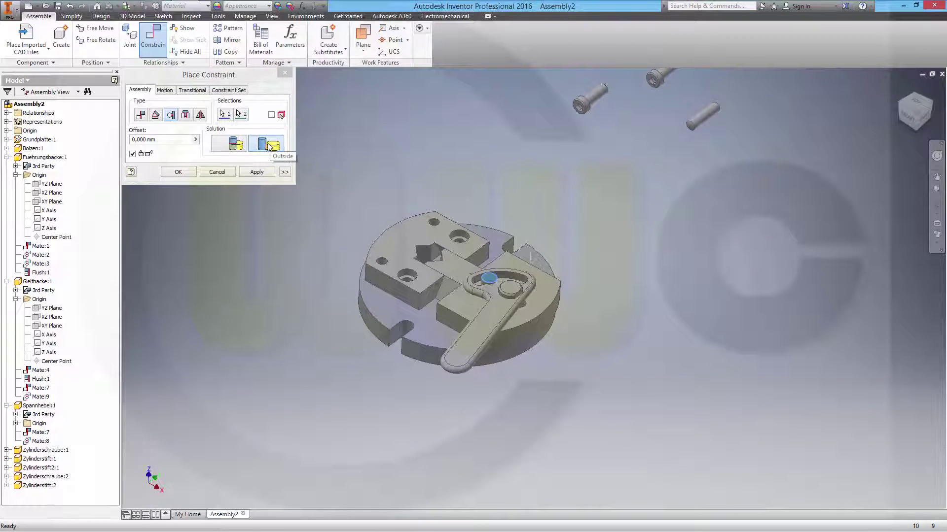
pyautogui.click(256, 173)
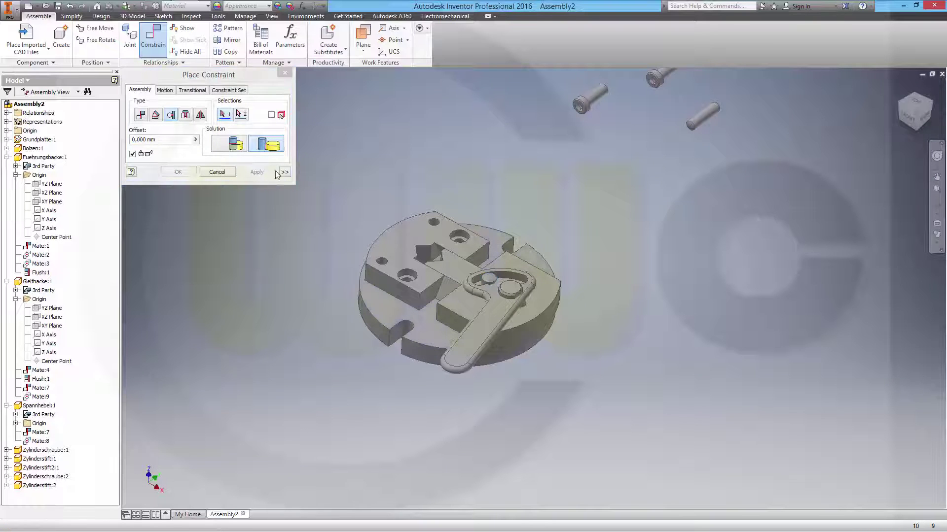
# Make the lever's curved slot tangent to the pin with a flipped solution, finishing Tangent:2
pyautogui.scroll(2, 567, 297)
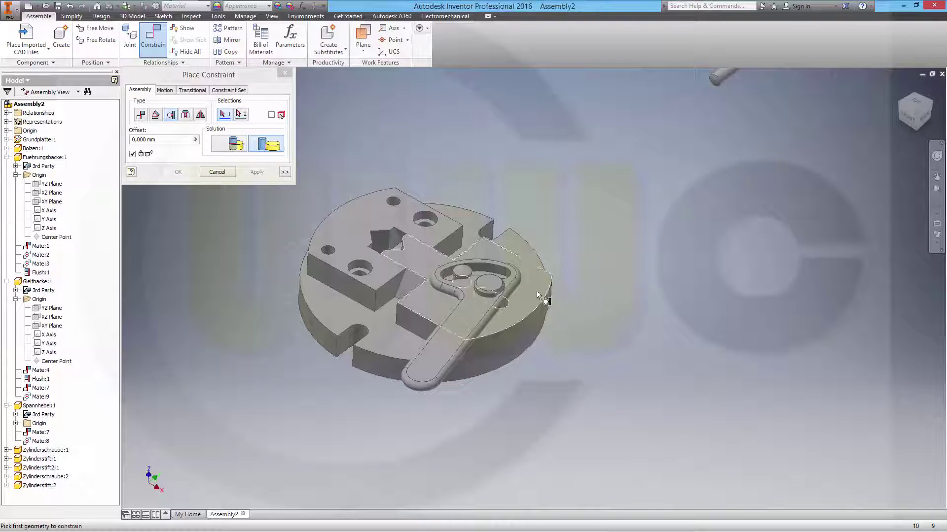
pyautogui.scroll(3, 536, 293)
pyautogui.moveTo(514, 288); pyautogui.dragTo(517, 296, button='middle')
pyautogui.keyDown('shift'); pyautogui.moveTo(453, 287); pyautogui.dragTo(399, 248, button='middle'); pyautogui.keyUp('shift')
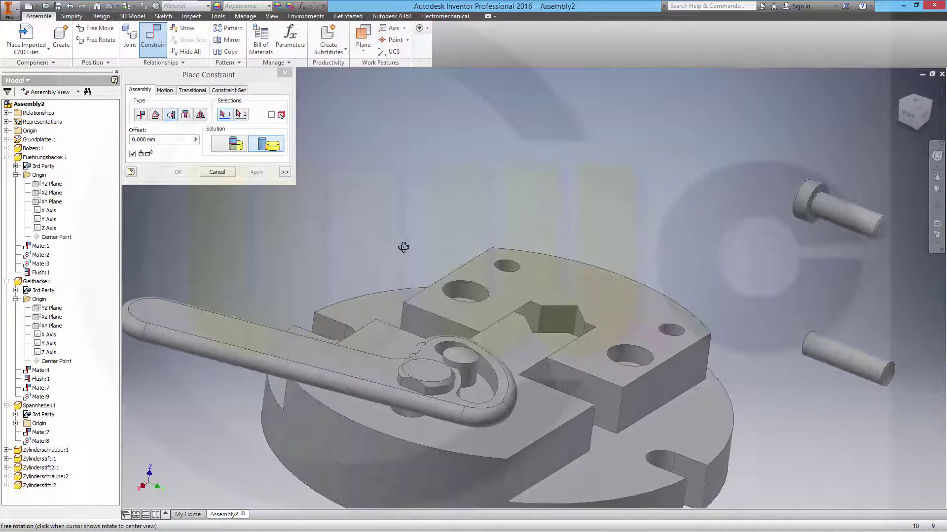
pyautogui.scroll(-2, 472, 363)
pyautogui.scroll(3, 472, 363)
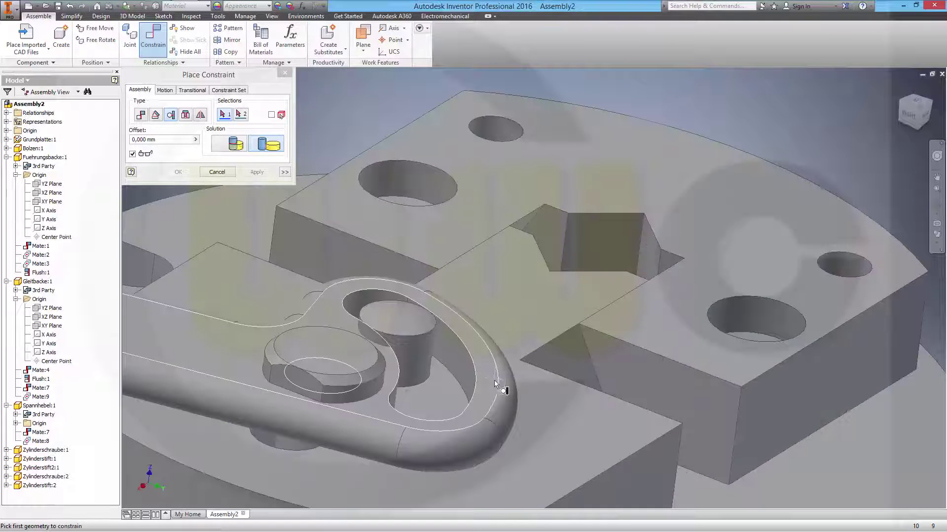
pyautogui.click(457, 364)
pyautogui.click(421, 362)
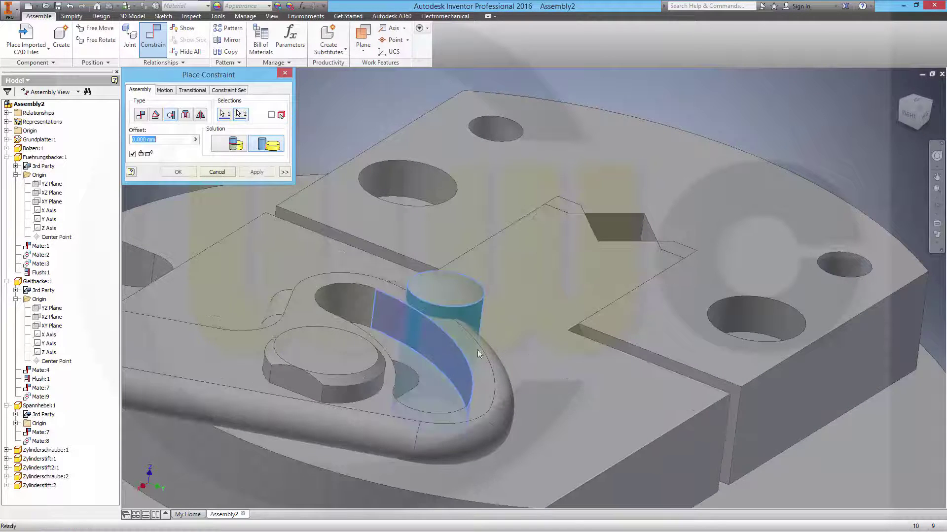
pyautogui.keyDown('shift'); pyautogui.moveTo(480, 267); pyautogui.dragTo(468, 290, button='middle'); pyautogui.keyUp('shift')
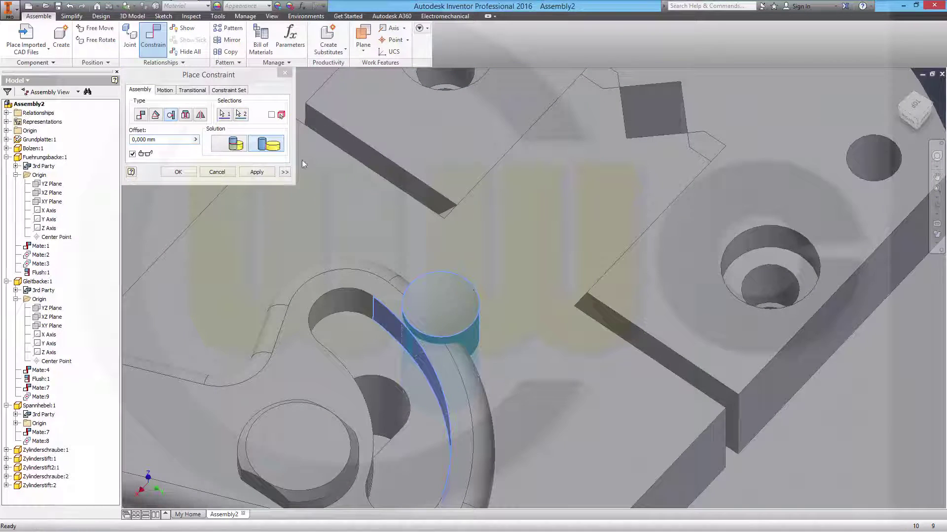
pyautogui.click(229, 143)
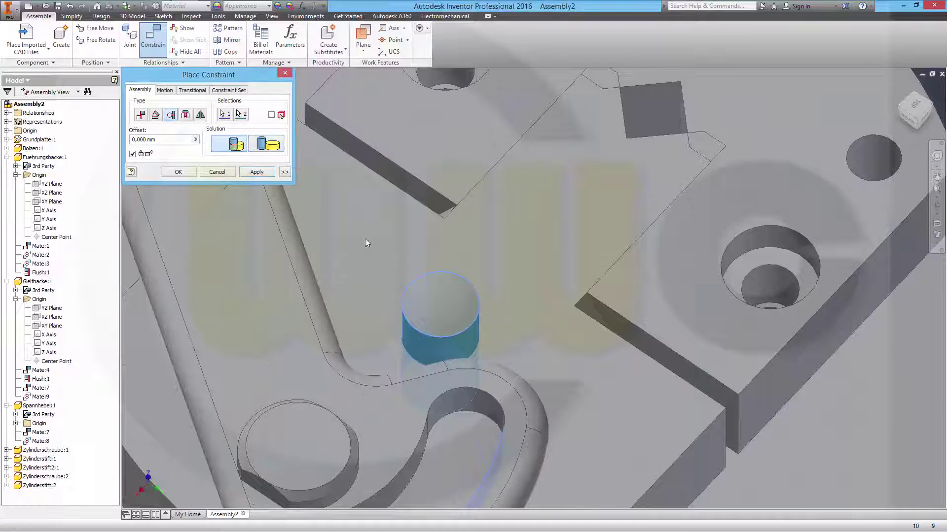
pyautogui.click(185, 173)
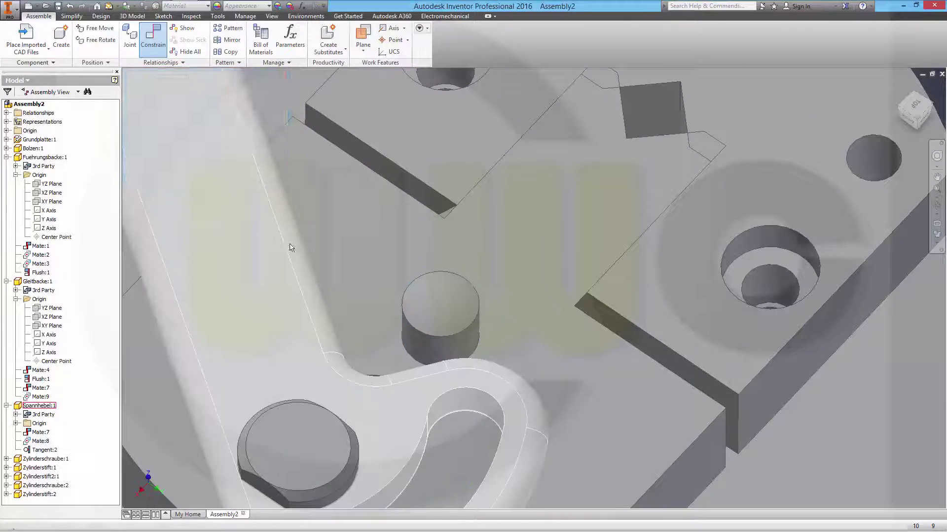
pyautogui.scroll(-5, 340, 261)
# Swing the clamping lever about its pin, then aim the view at the loose screws for a new constraint
pyautogui.moveTo(258, 168); pyautogui.dragTo(167, 338)
pyautogui.moveTo(393, 412); pyautogui.dragTo(674, 418, button='middle')
pyautogui.moveTo(512, 288); pyautogui.dragTo(508, 408, button='middle')
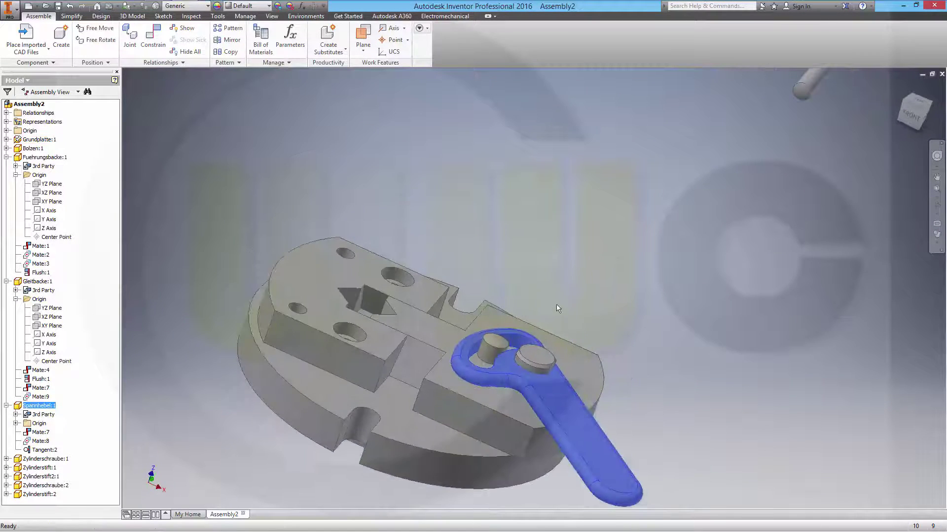
pyautogui.scroll(-5, 566, 295)
pyautogui.scroll(4, 591, 236)
pyautogui.scroll(3, 532, 315)
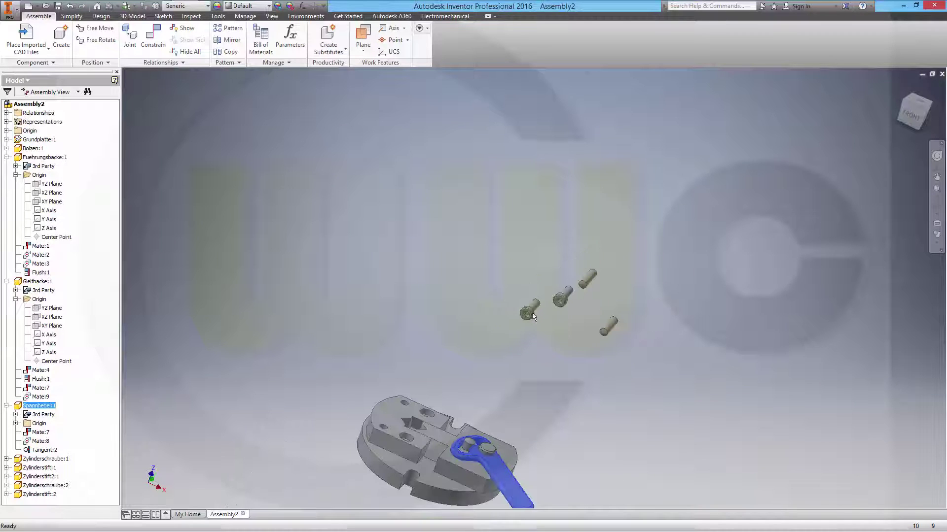
pyautogui.click(153, 33)
# Mate the pin's shoulder edge to the base plate hole edge, then add a second mate for it
pyautogui.scroll(-3, 572, 336)
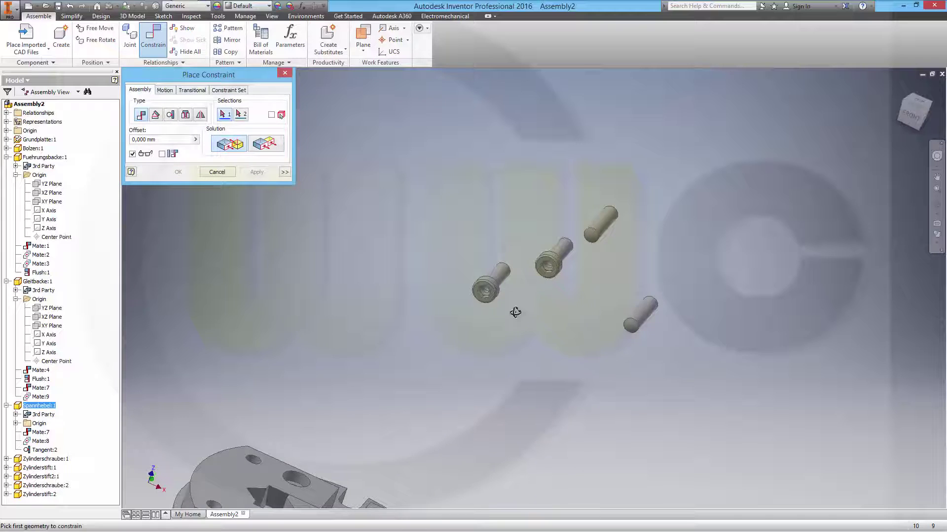
pyautogui.keyDown('shift'); pyautogui.moveTo(516, 313); pyautogui.dragTo(448, 412, button='middle'); pyautogui.keyUp('shift')
pyautogui.scroll(-5, 448, 412)
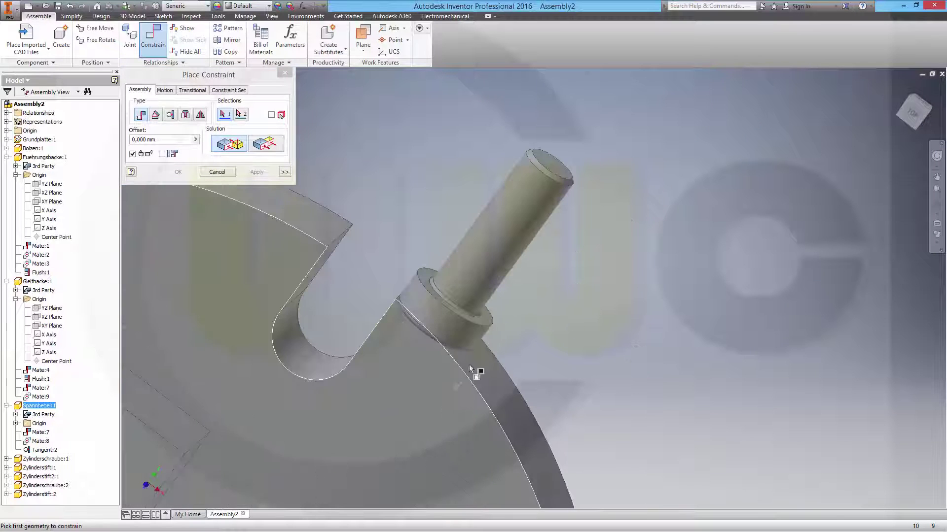
pyautogui.click(489, 320)
pyautogui.scroll(5, 406, 415)
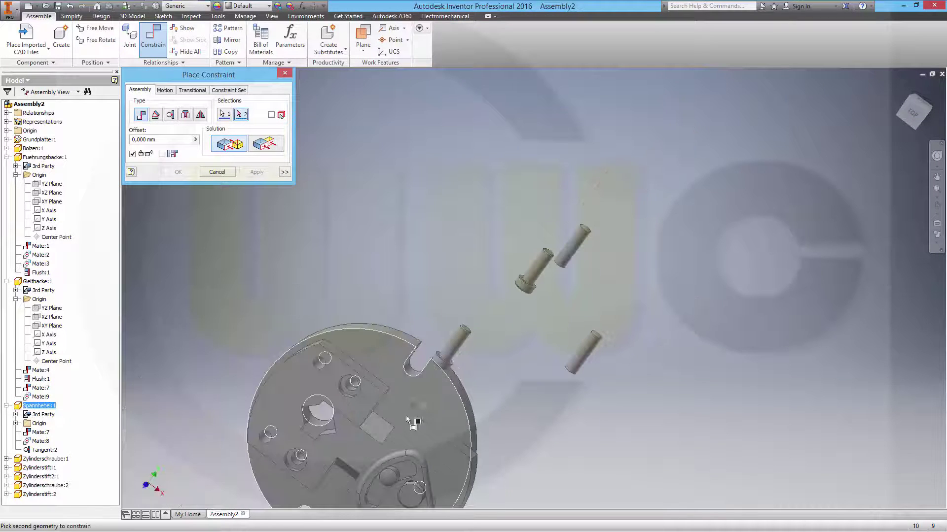
pyautogui.scroll(-5, 338, 398)
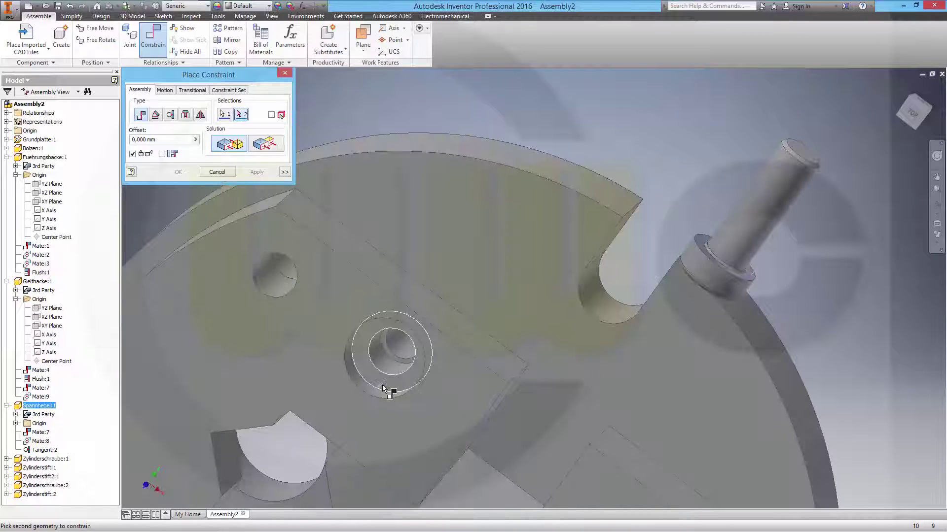
pyautogui.click(384, 388)
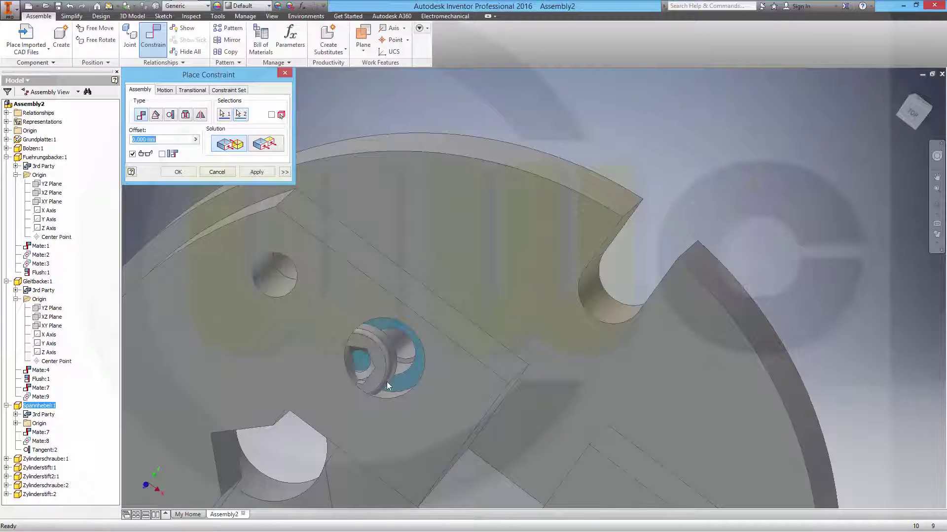
pyautogui.click(249, 172)
pyautogui.click(413, 350)
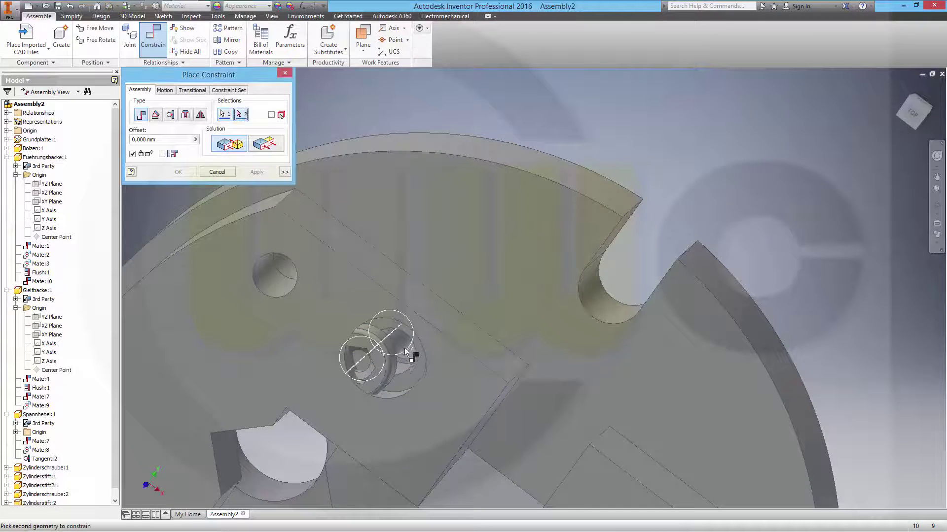
pyautogui.click(404, 368)
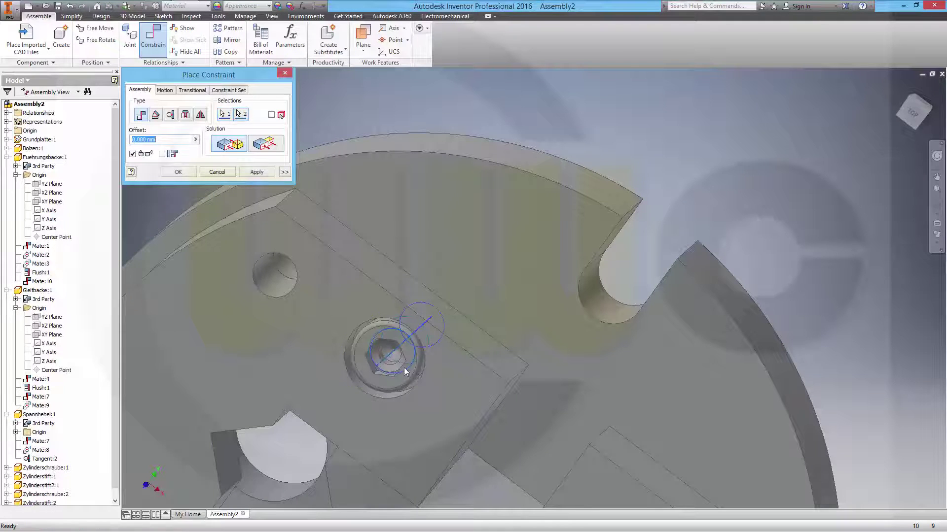
pyautogui.click(261, 176)
# Seat a cap screw by mating its collar edge to the guide jaw's counterbored hole edge
pyautogui.scroll(8, 417, 288)
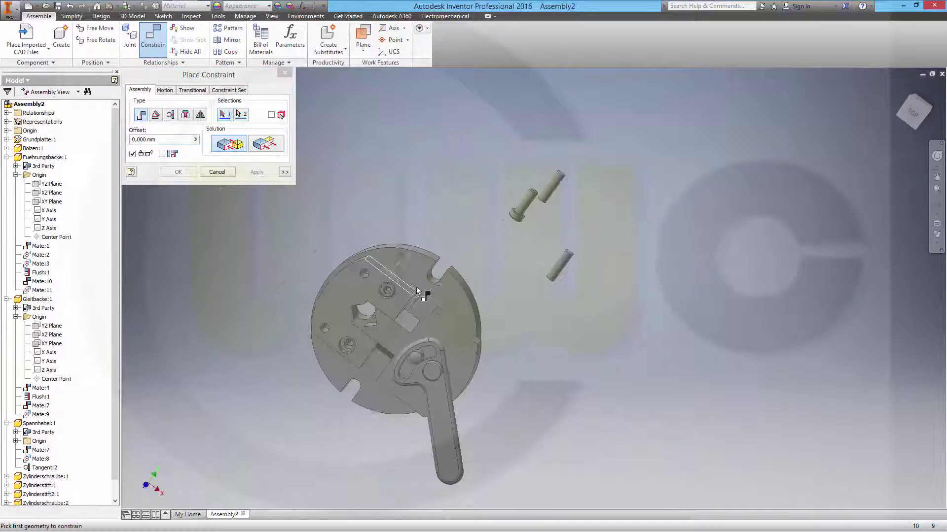
pyautogui.scroll(-7, 497, 259)
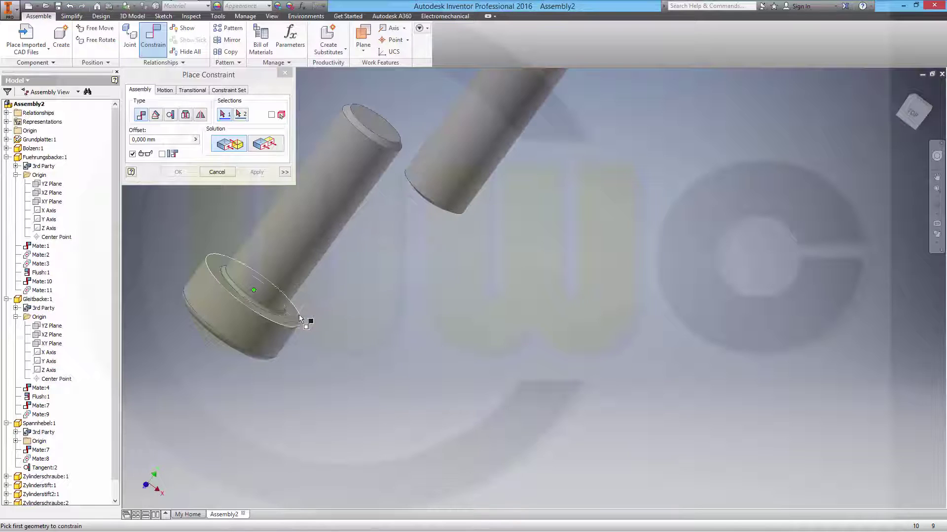
pyautogui.click(295, 319)
pyautogui.scroll(-5, 276, 394)
pyautogui.moveTo(296, 430); pyautogui.dragTo(538, 307, button='middle')
pyautogui.scroll(-7, 375, 380)
pyautogui.click(346, 382)
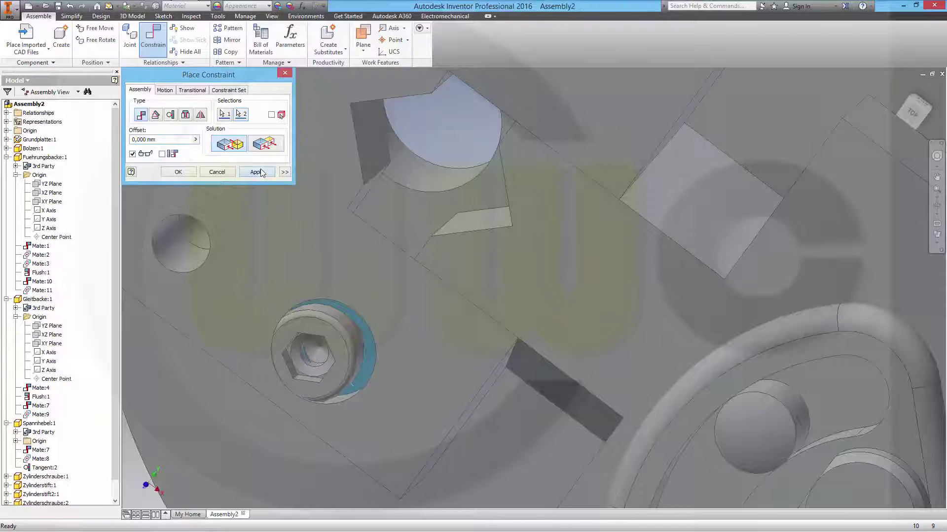
pyautogui.click(257, 172)
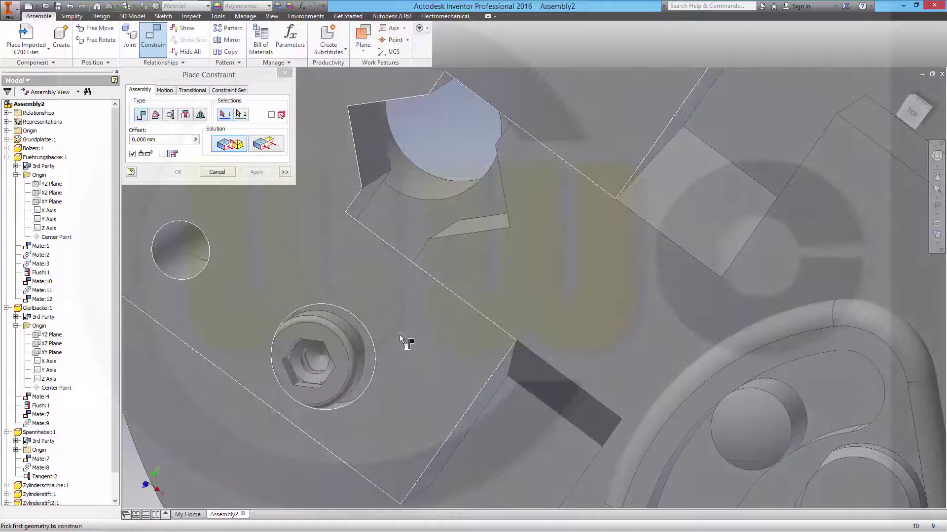
pyautogui.moveTo(395, 354); pyautogui.dragTo(398, 315, button='middle')
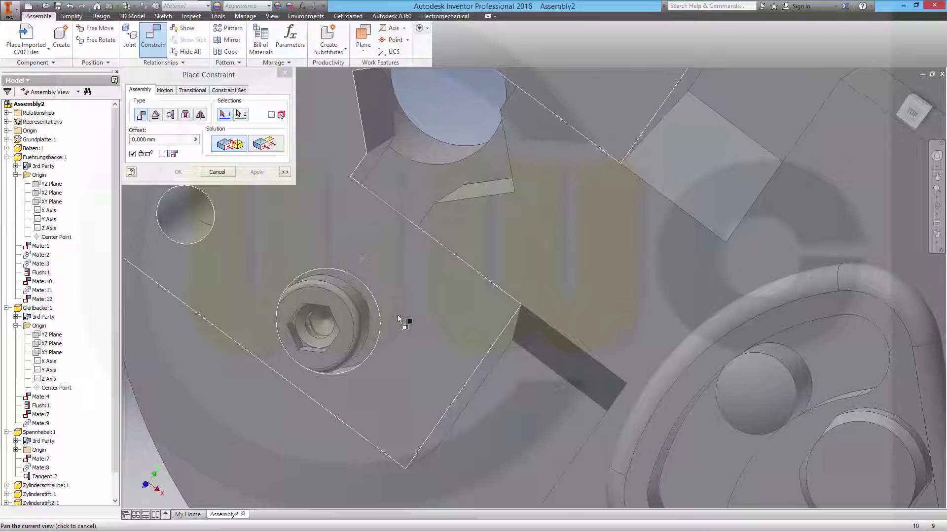
pyautogui.click(217, 172)
# Pull the cap screw out and re-seat it by mating its cylindrical face to the hole
pyautogui.moveTo(349, 314); pyautogui.dragTo(127, 447)
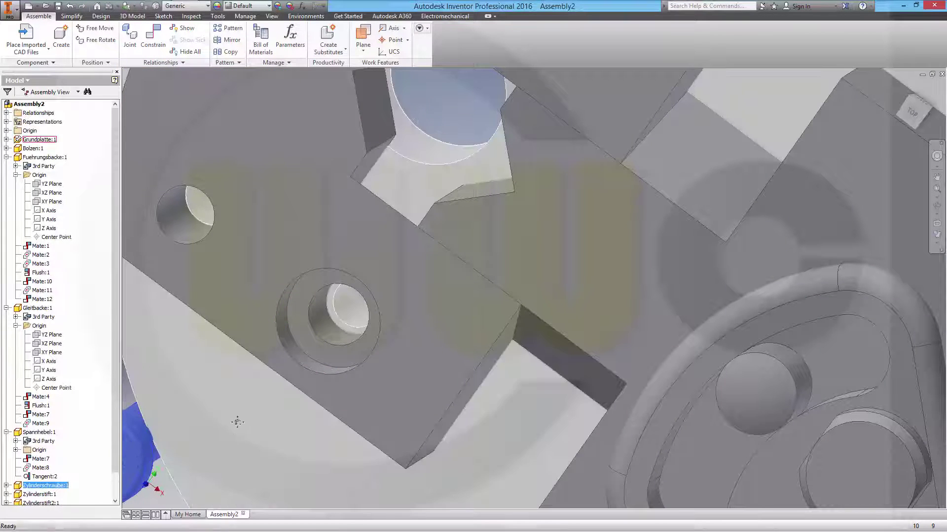
pyautogui.moveTo(236, 421); pyautogui.dragTo(342, 343, button='middle')
pyautogui.moveTo(241, 372); pyautogui.dragTo(205, 386)
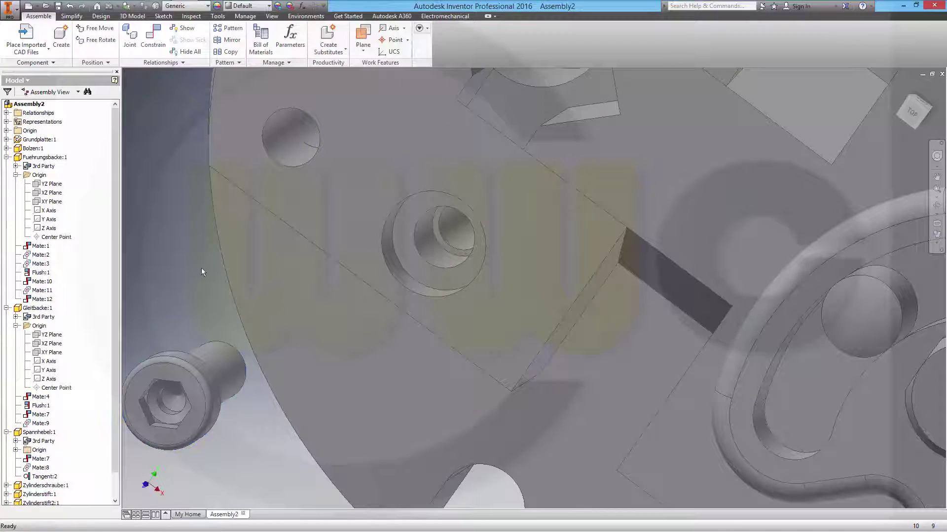
pyautogui.click(152, 46)
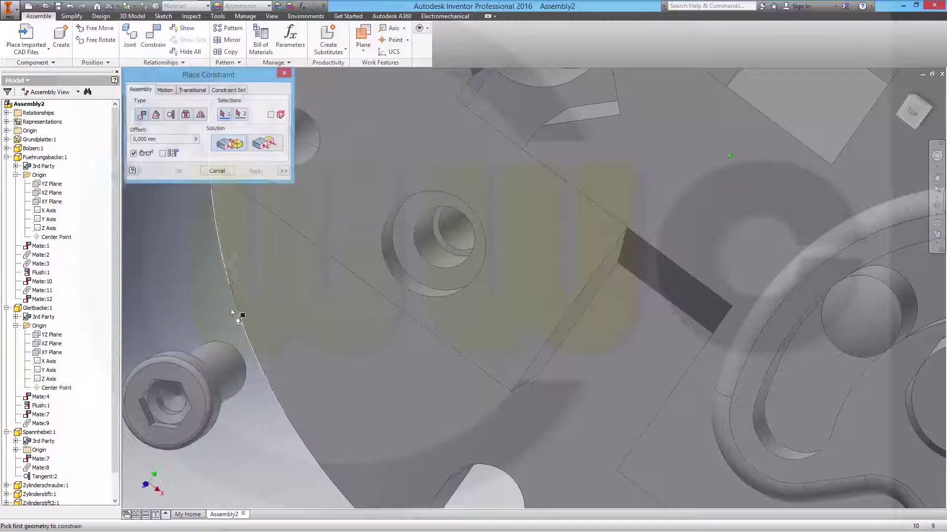
pyautogui.click(228, 371)
pyautogui.click(434, 253)
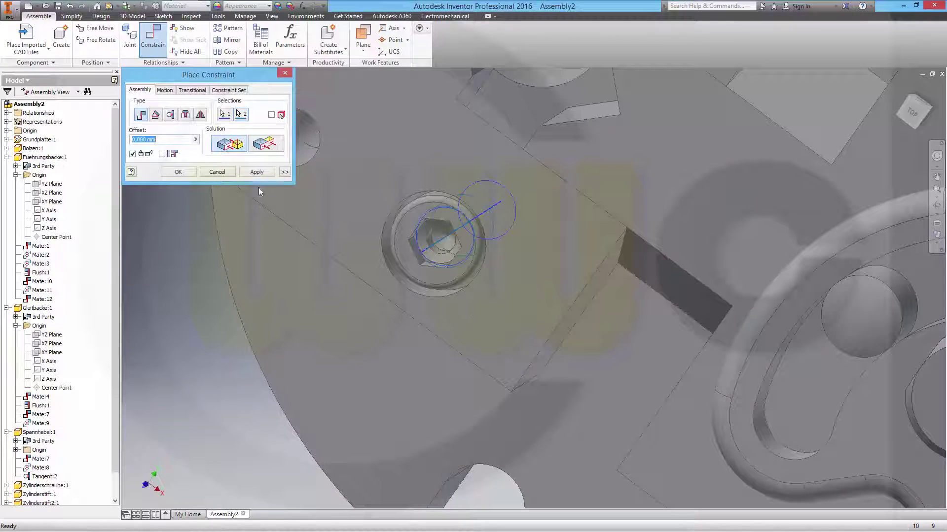
pyautogui.click(256, 174)
pyautogui.scroll(-5, 421, 222)
pyautogui.moveTo(536, 156); pyautogui.dragTo(547, 334, button='middle')
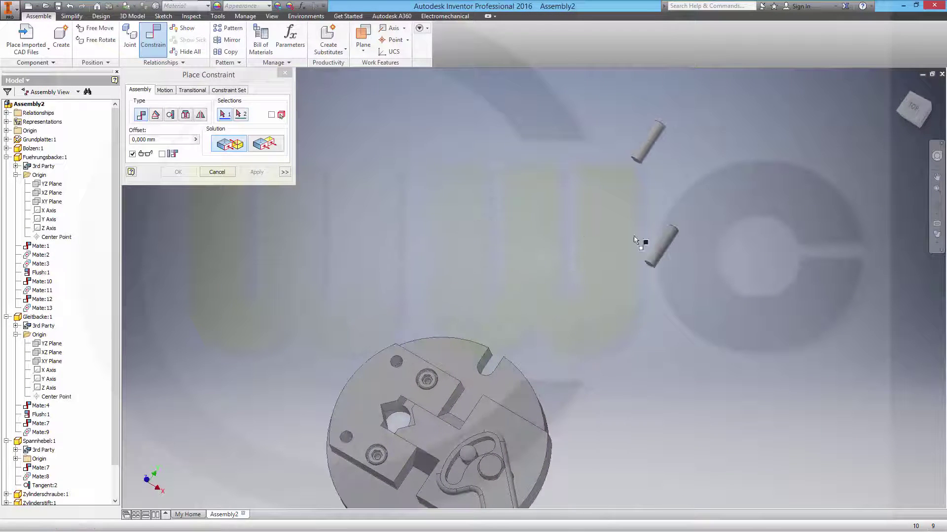
# Mate both loose cylinder pins into the guide jaw's pin holes, adding Mate:14 and Mate:15
pyautogui.click(651, 145)
pyautogui.scroll(5, 487, 328)
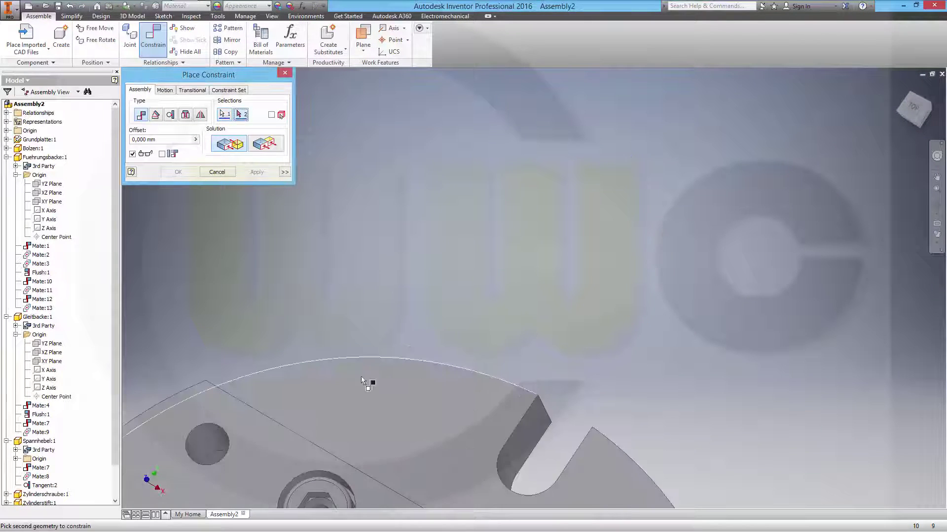
pyautogui.click(214, 432)
pyautogui.scroll(-5, 348, 424)
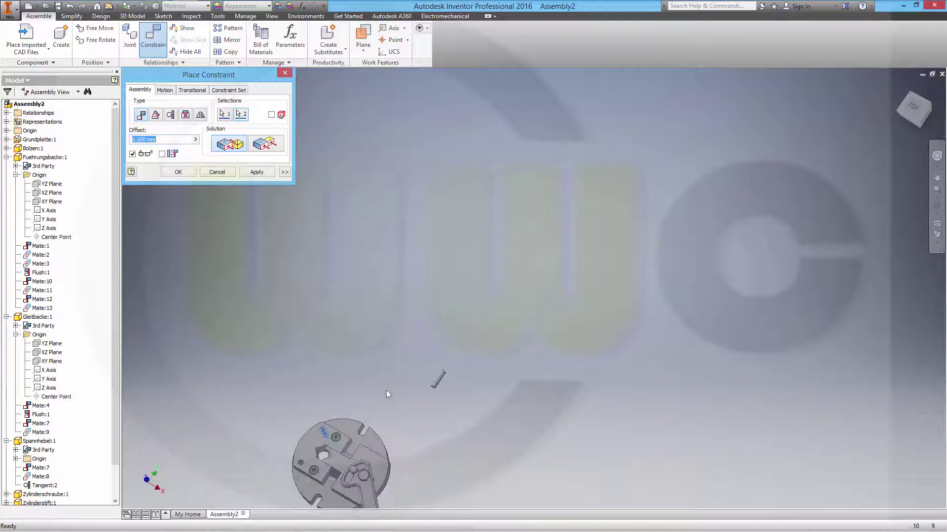
pyautogui.click(260, 173)
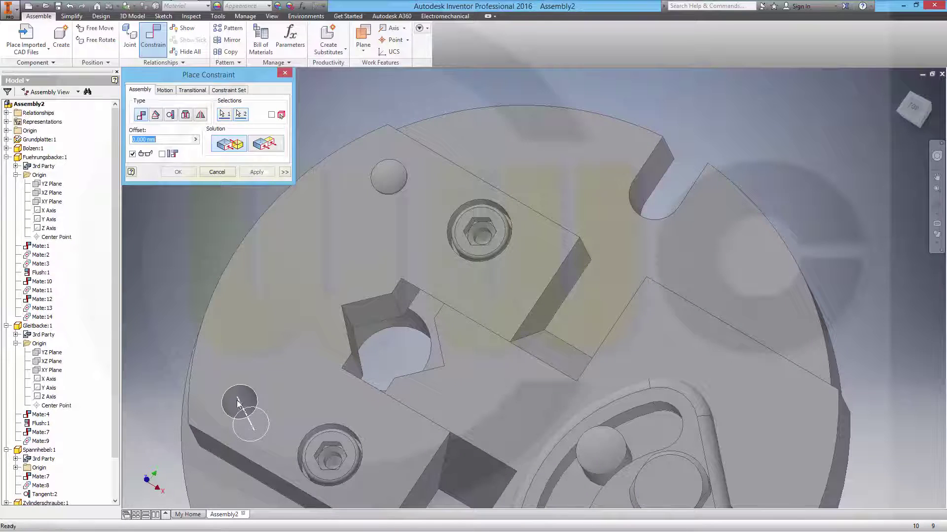
pyautogui.click(237, 403)
pyautogui.click(263, 173)
pyautogui.scroll(-8, 296, 250)
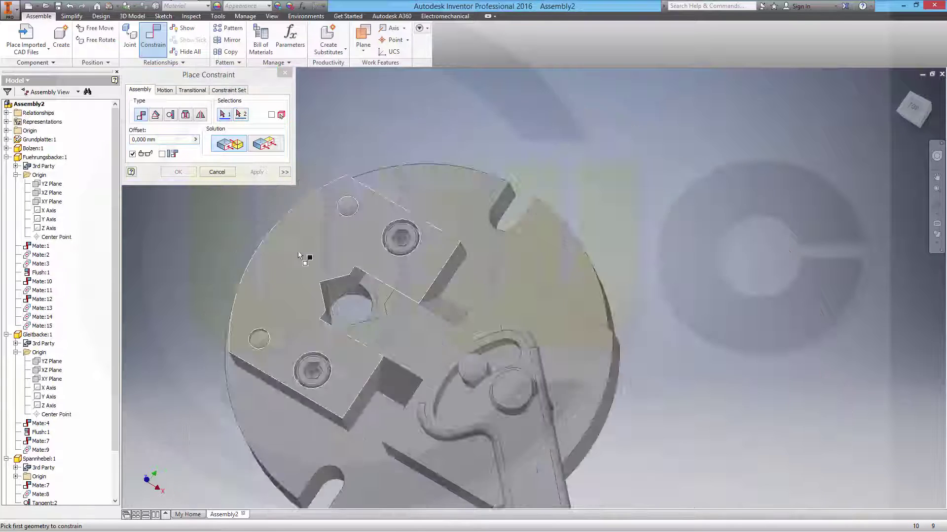
pyautogui.keyDown('shift'); pyautogui.moveTo(332, 329); pyautogui.dragTo(372, 266, button='middle'); pyautogui.keyUp('shift')
pyautogui.moveTo(291, 298); pyautogui.dragTo(387, 360, button='middle')
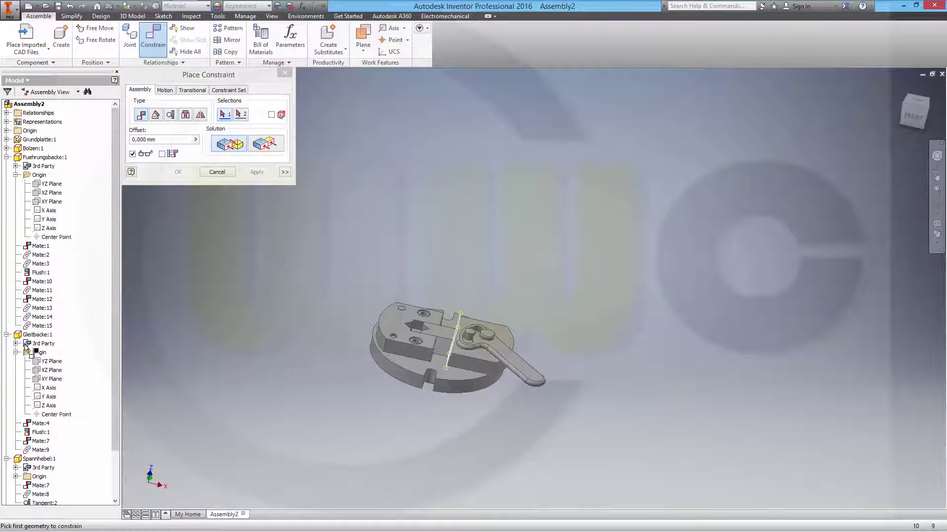
# Mate Zylinderstift:2's XZ Plane to the base plate face
pyautogui.click(6, 335)
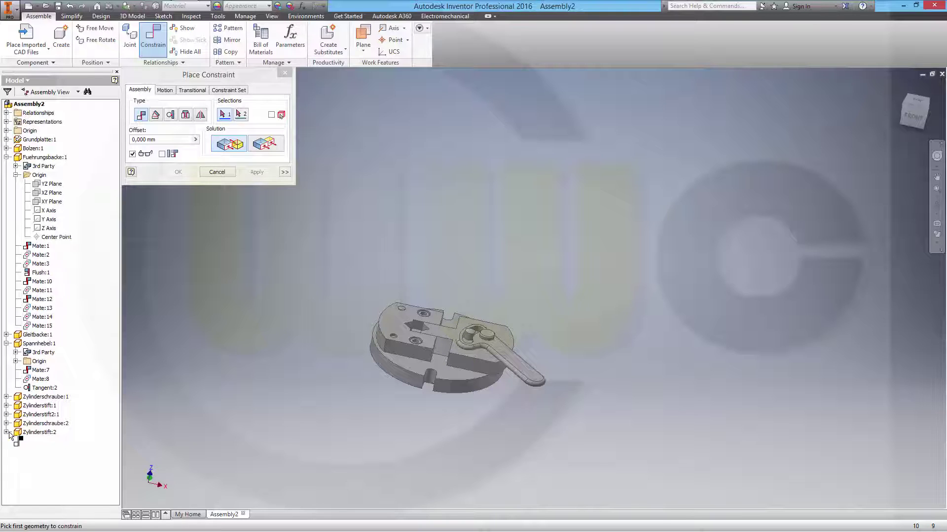
pyautogui.click(17, 450)
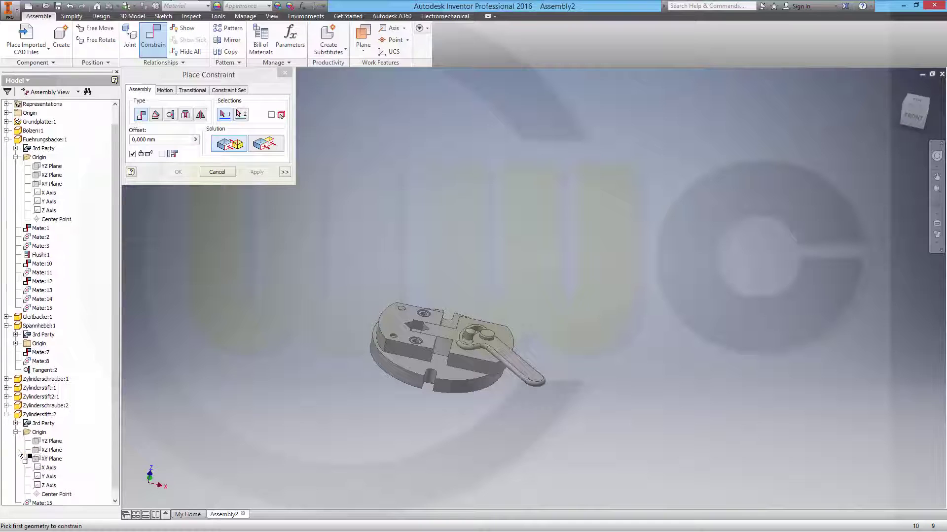
pyautogui.click(58, 451)
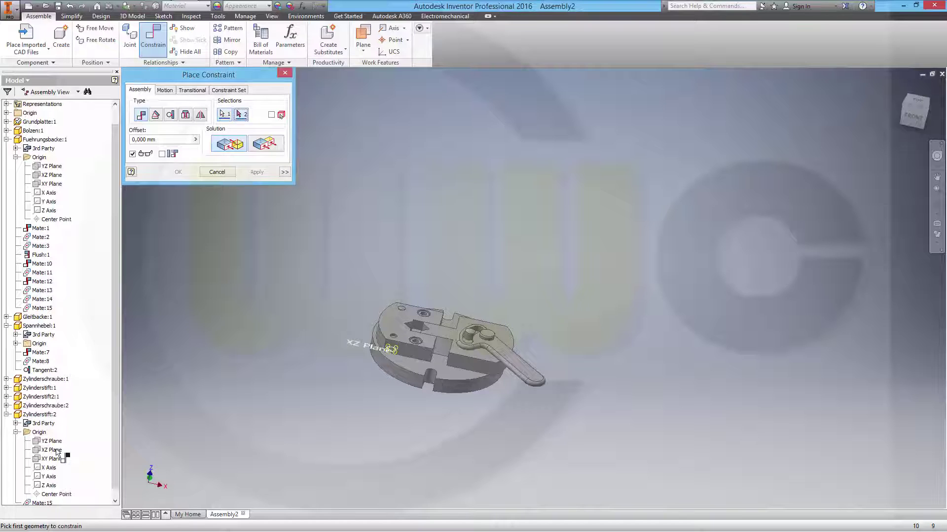
pyautogui.click(413, 369)
pyautogui.click(264, 174)
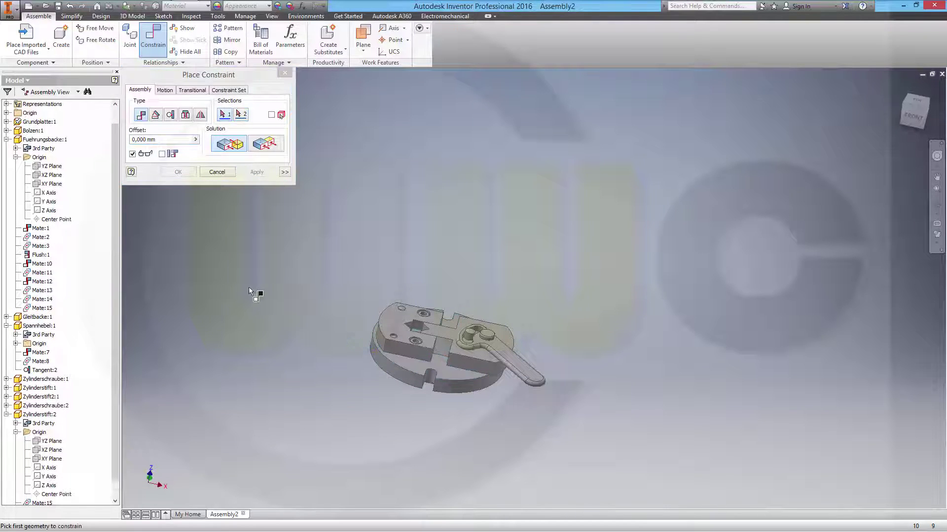
# Mate Zylinderstift:1's XZ Plane to the base plate face as Mate:17, then close the dialog
pyautogui.click(7, 396)
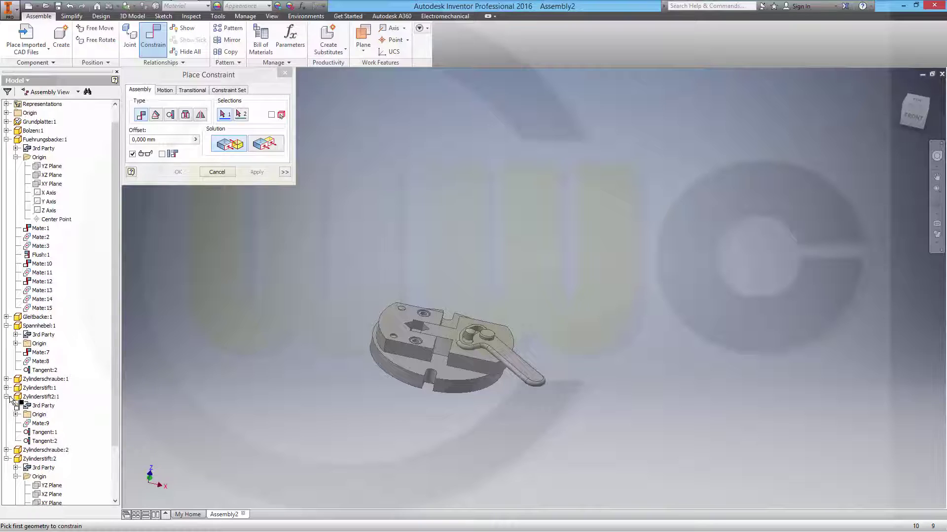
pyautogui.click(16, 415)
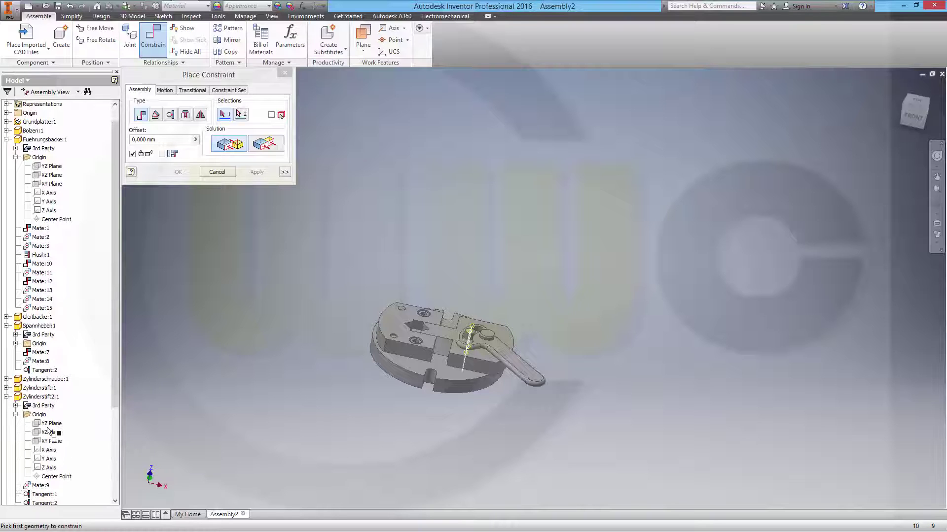
pyautogui.click(6, 388)
pyautogui.click(16, 406)
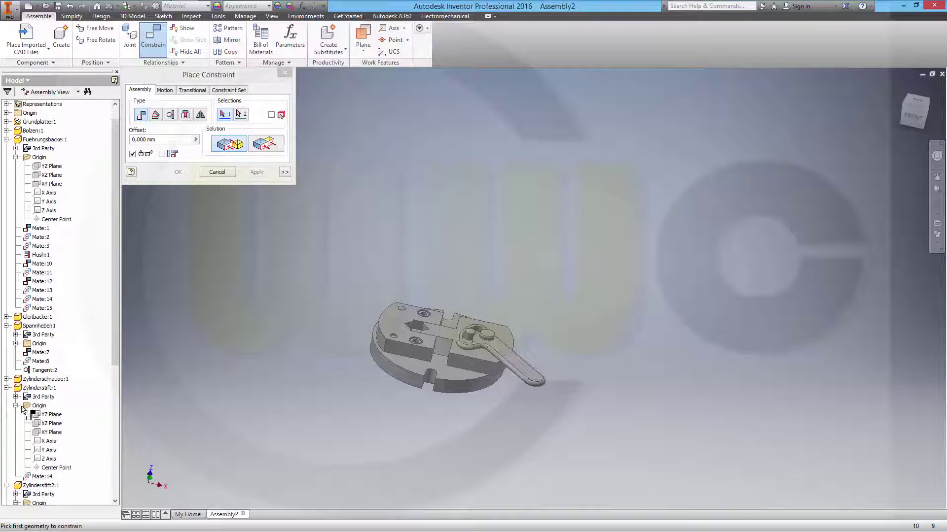
pyautogui.click(55, 424)
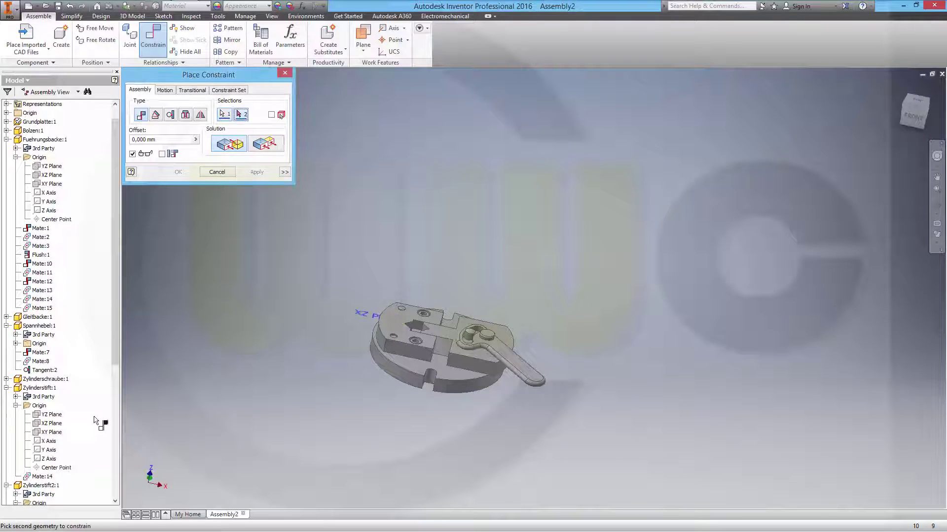
pyautogui.click(448, 370)
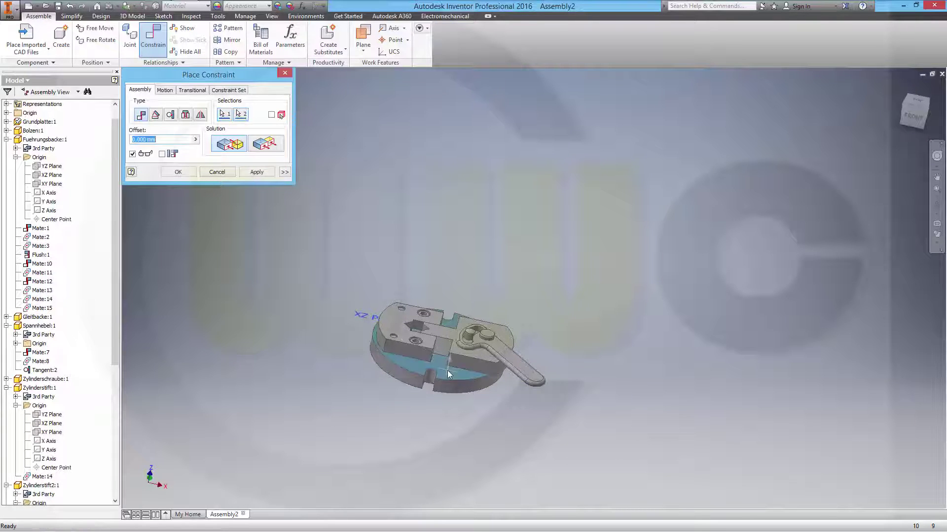
pyautogui.click(258, 174)
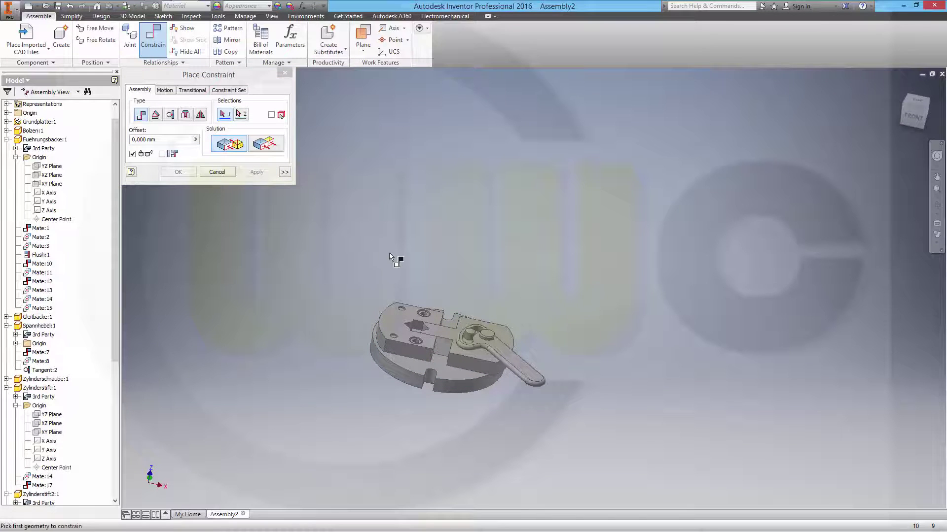
pyautogui.click(223, 173)
pyautogui.scroll(5, 379, 314)
pyautogui.scroll(-3, 379, 315)
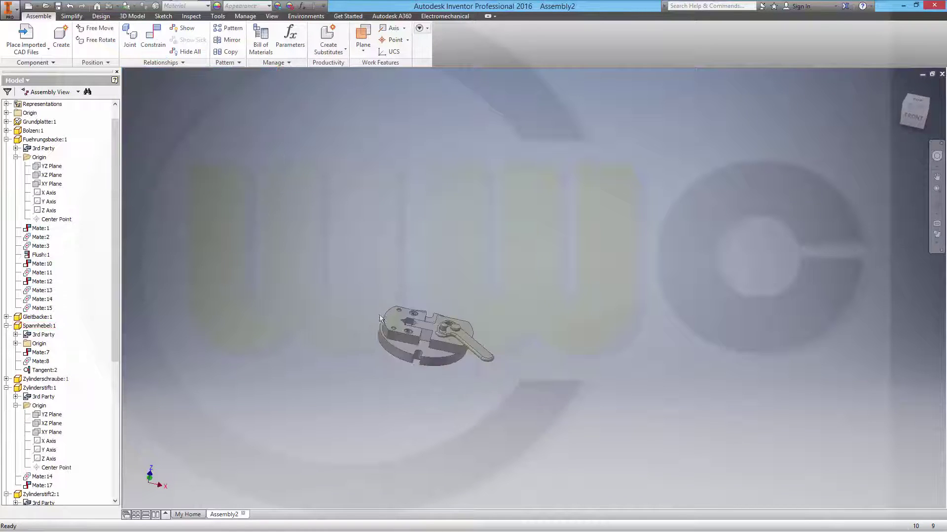
pyautogui.scroll(-3, 380, 317)
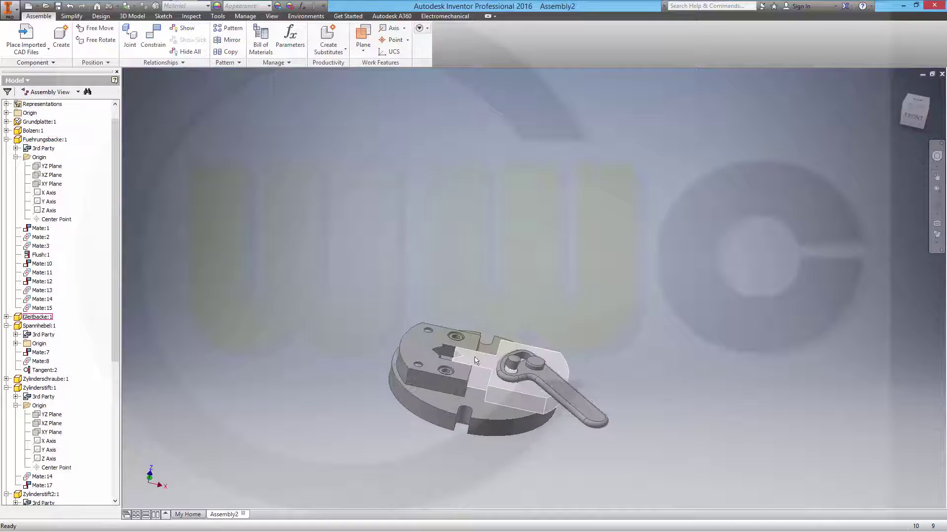
pyautogui.keyDown('shift'); pyautogui.moveTo(469, 361); pyautogui.dragTo(519, 382, button='middle'); pyautogui.keyUp('shift')
pyautogui.scroll(-4, 482, 392)
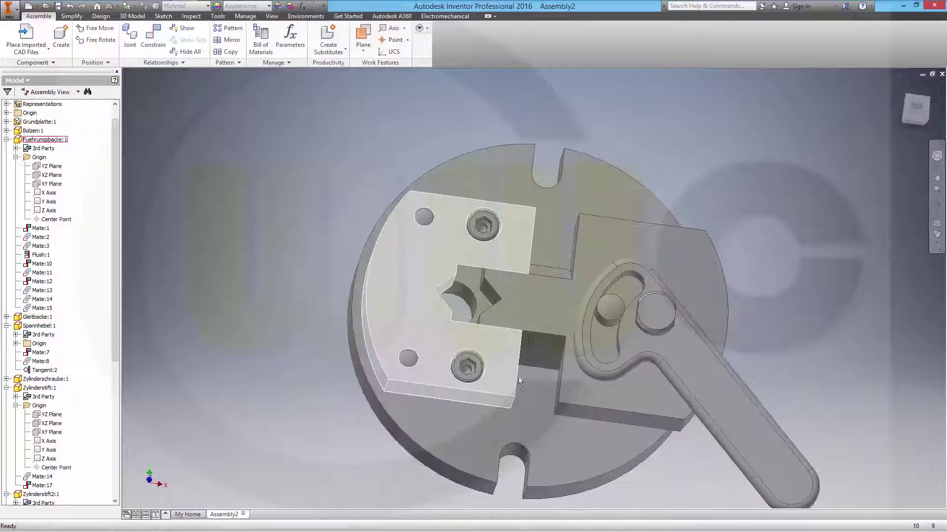